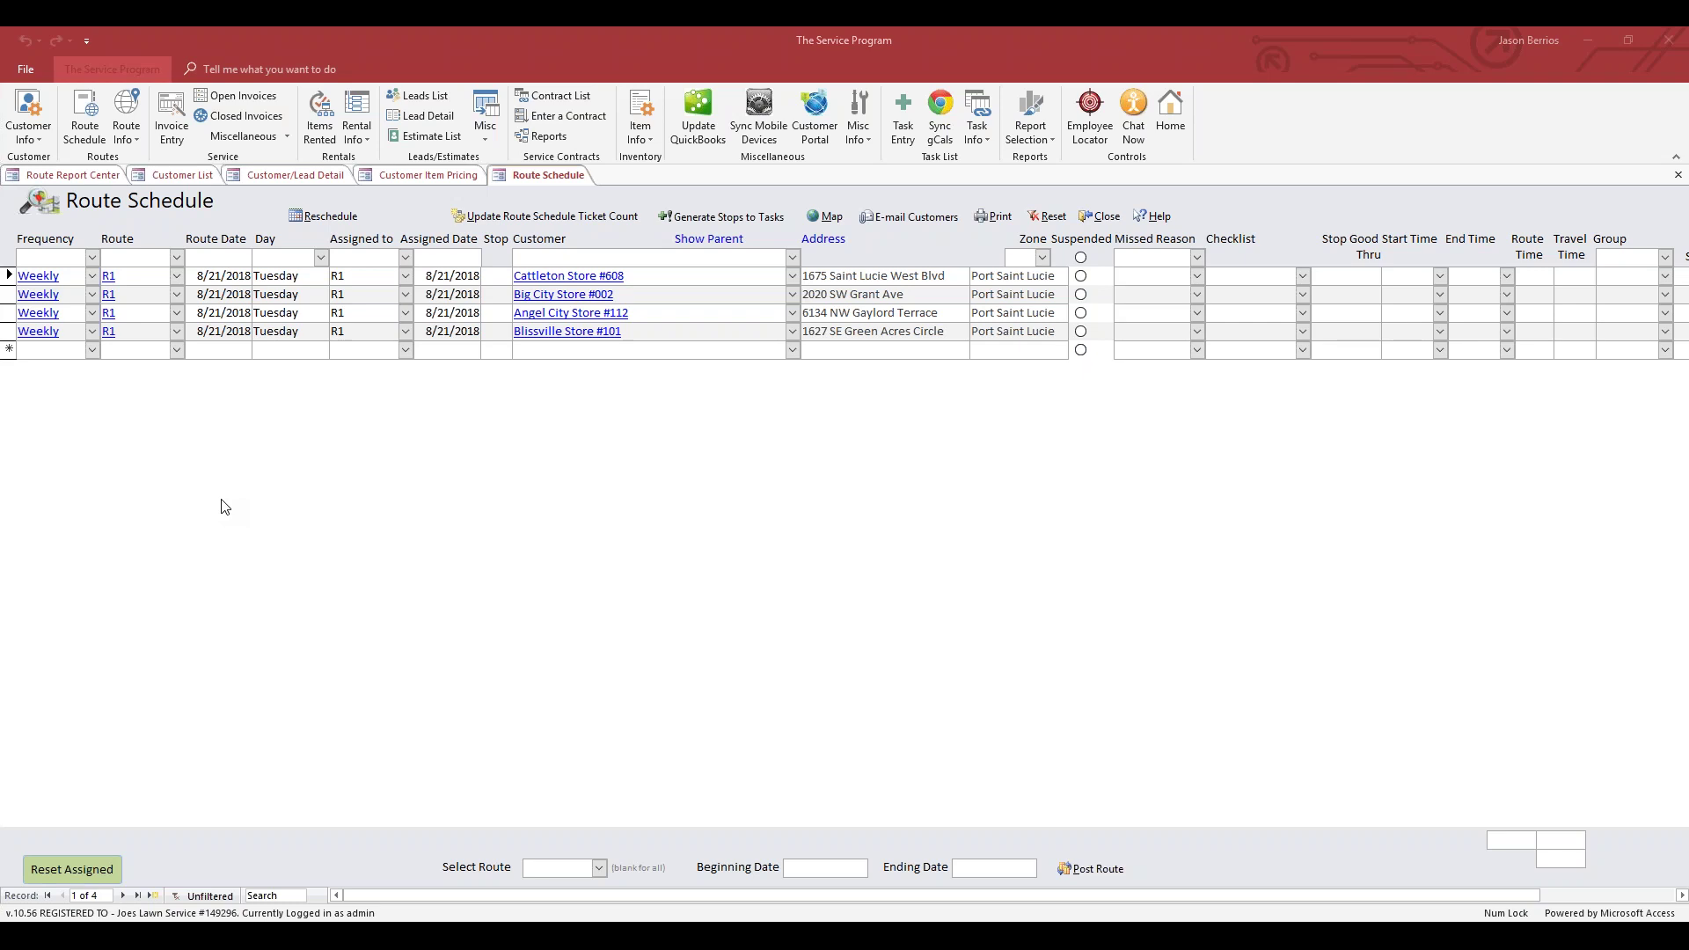
click(84, 128)
click(820, 218)
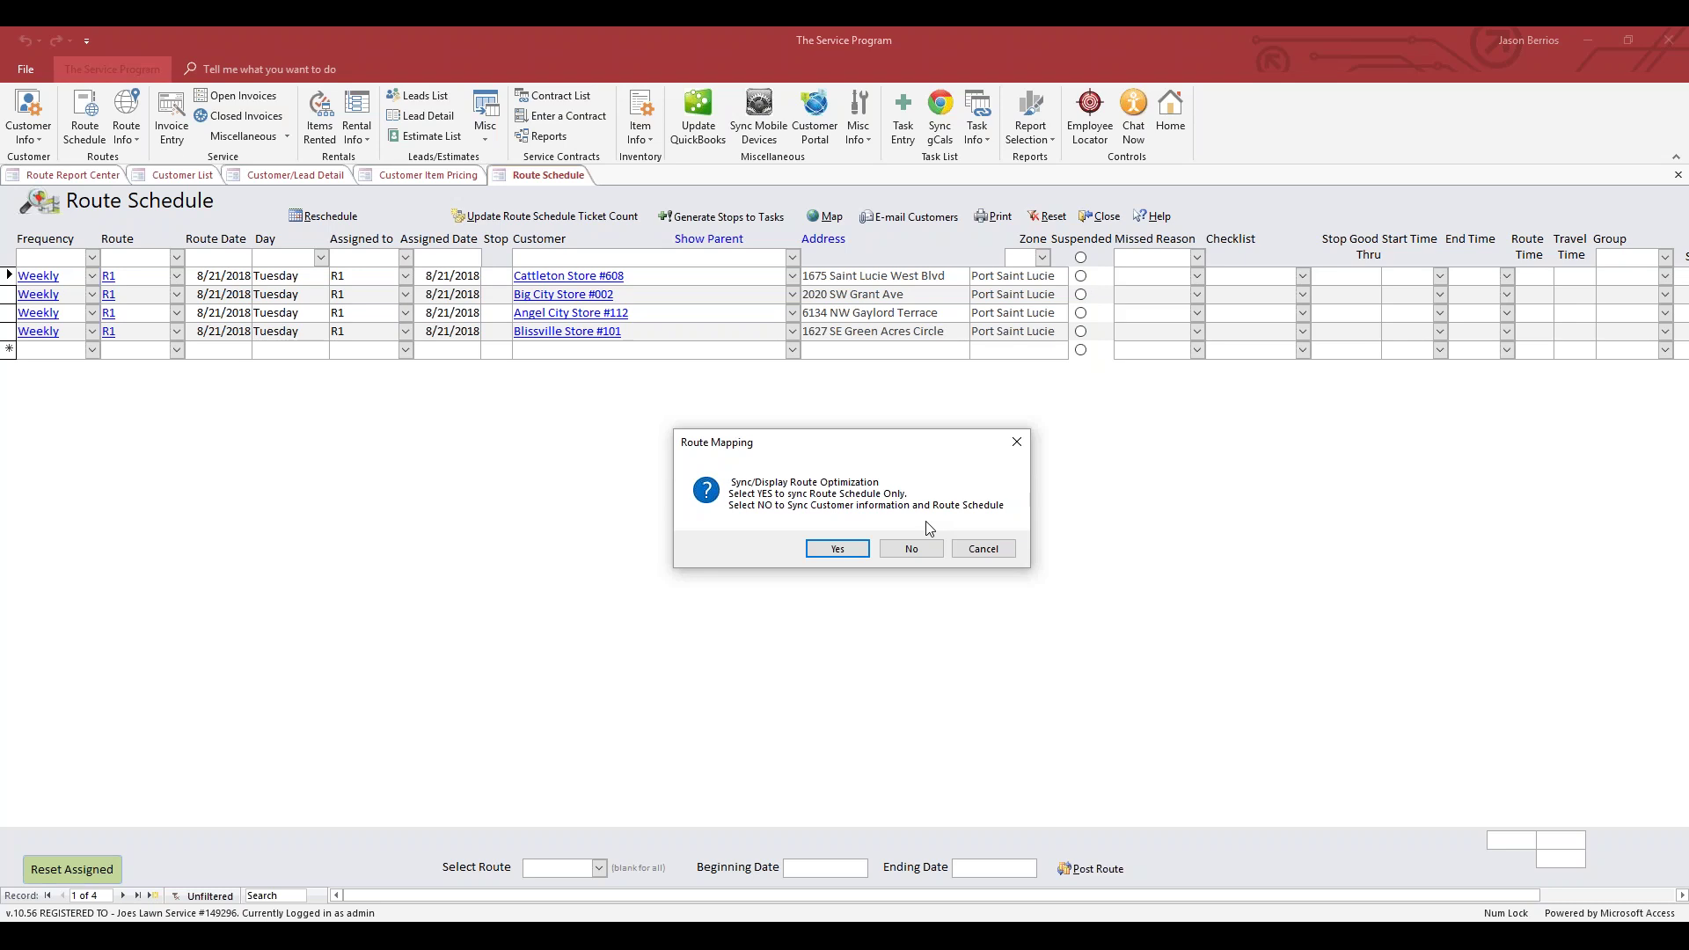
click(989, 552)
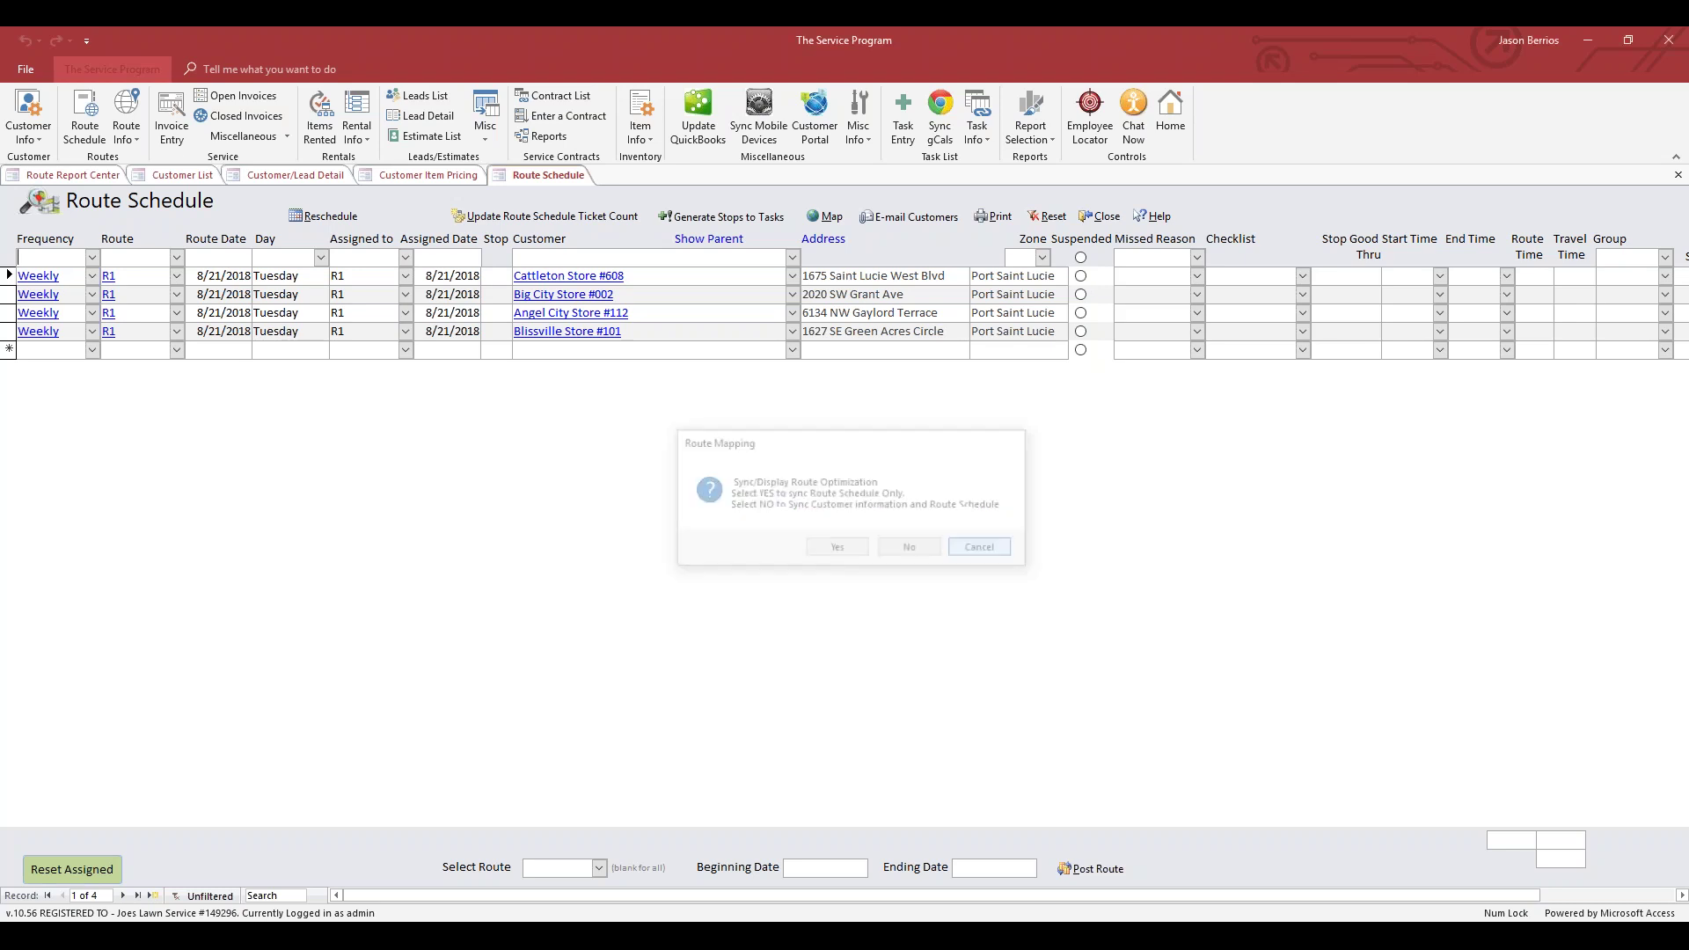
click(889, 540)
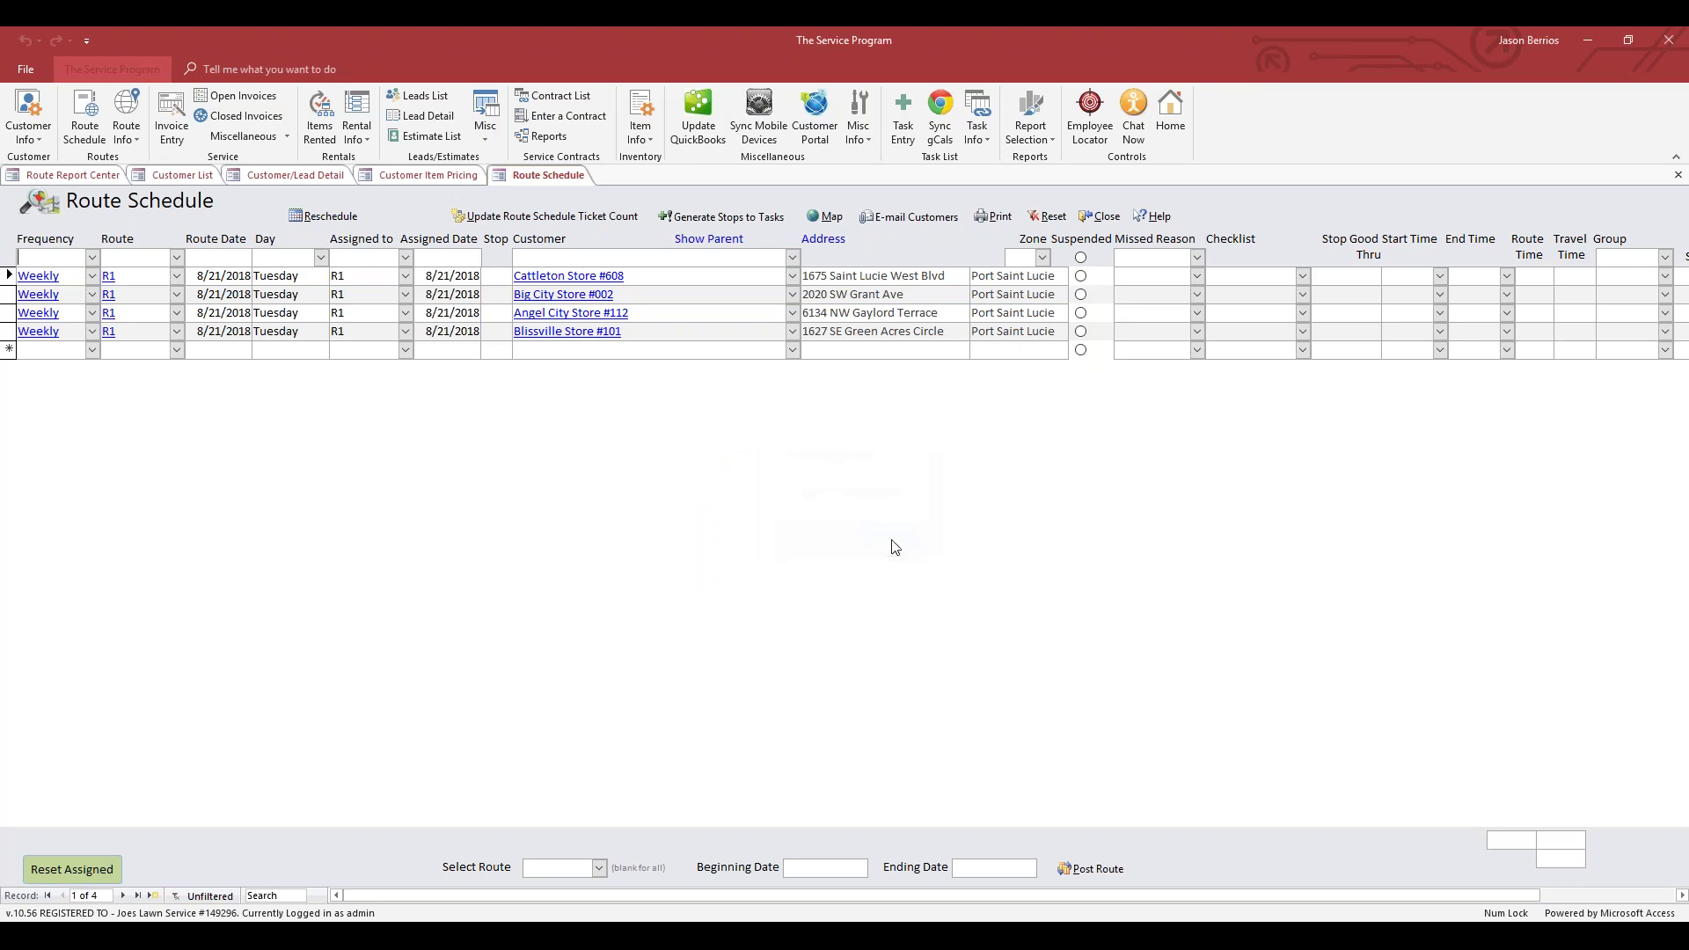
Step: Filter the Route Schedule to stops assigned to R1 with an assigned date of 8/21/2018
click(406, 258)
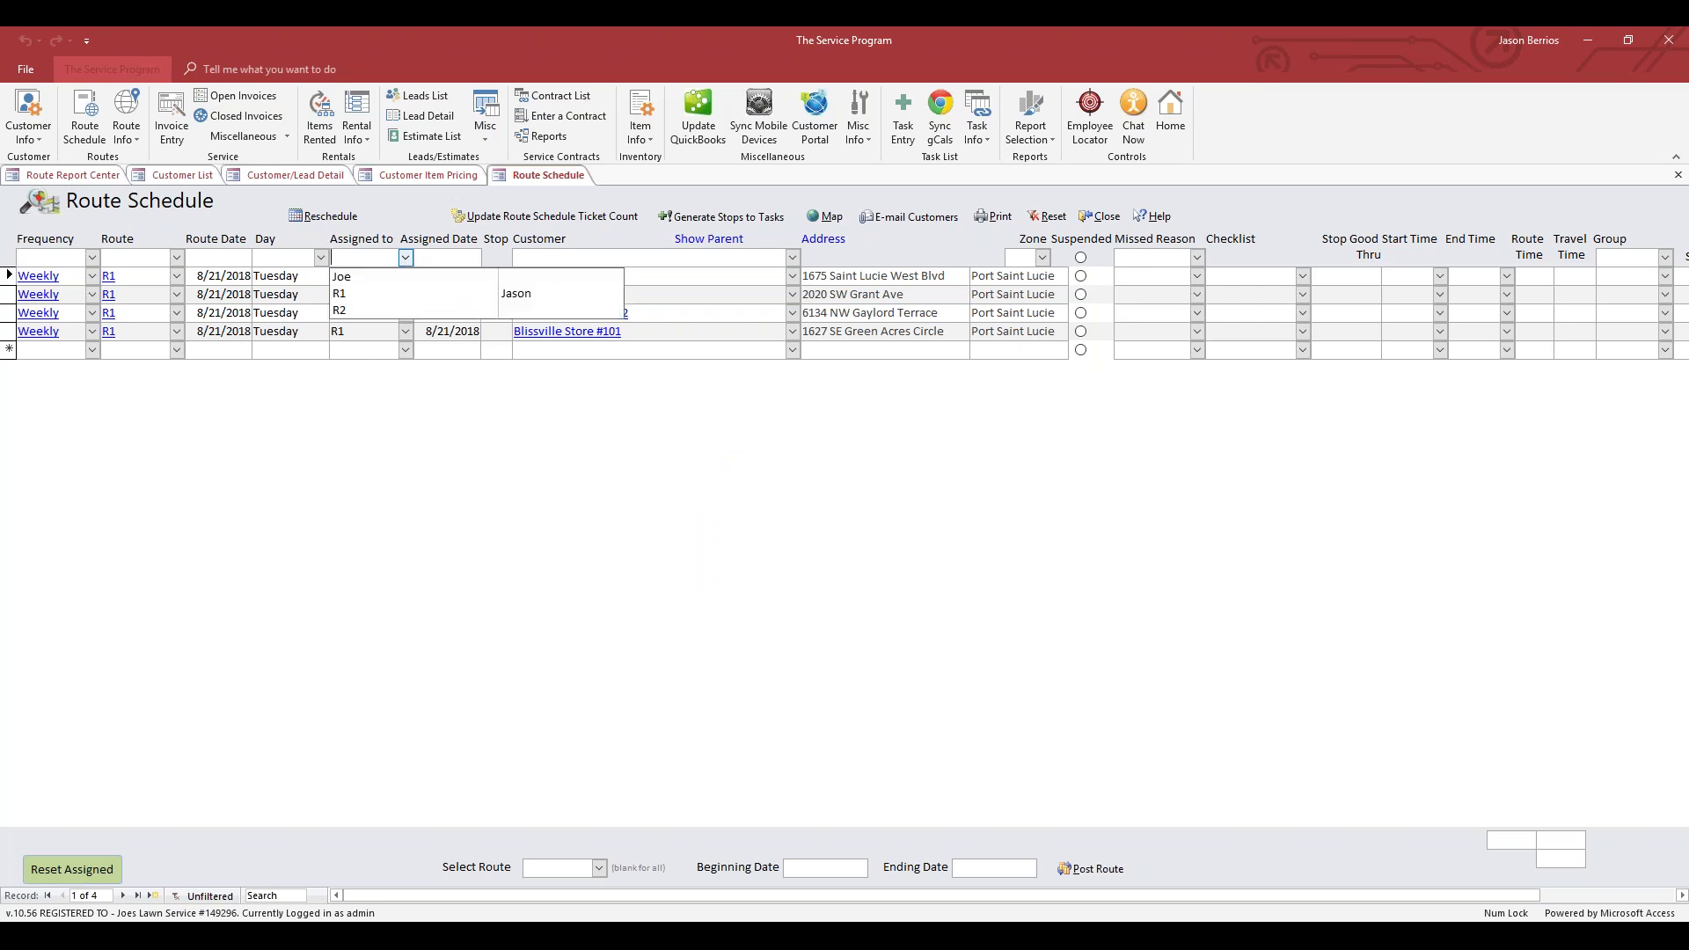
click(368, 294)
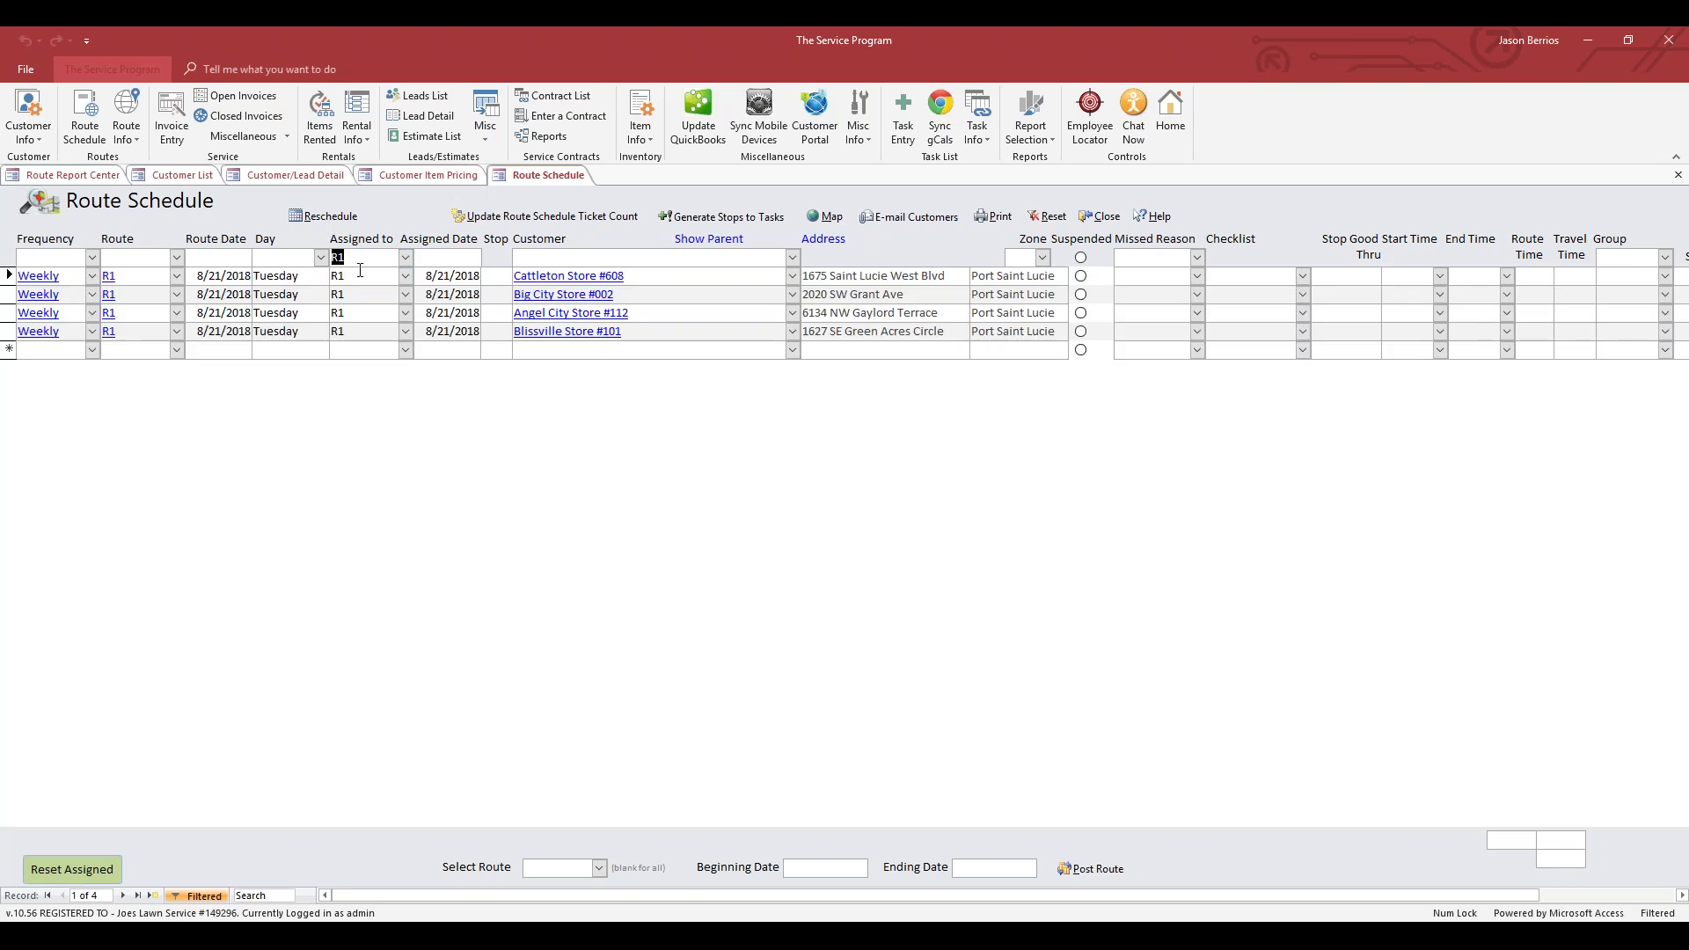
click(437, 256)
click(492, 255)
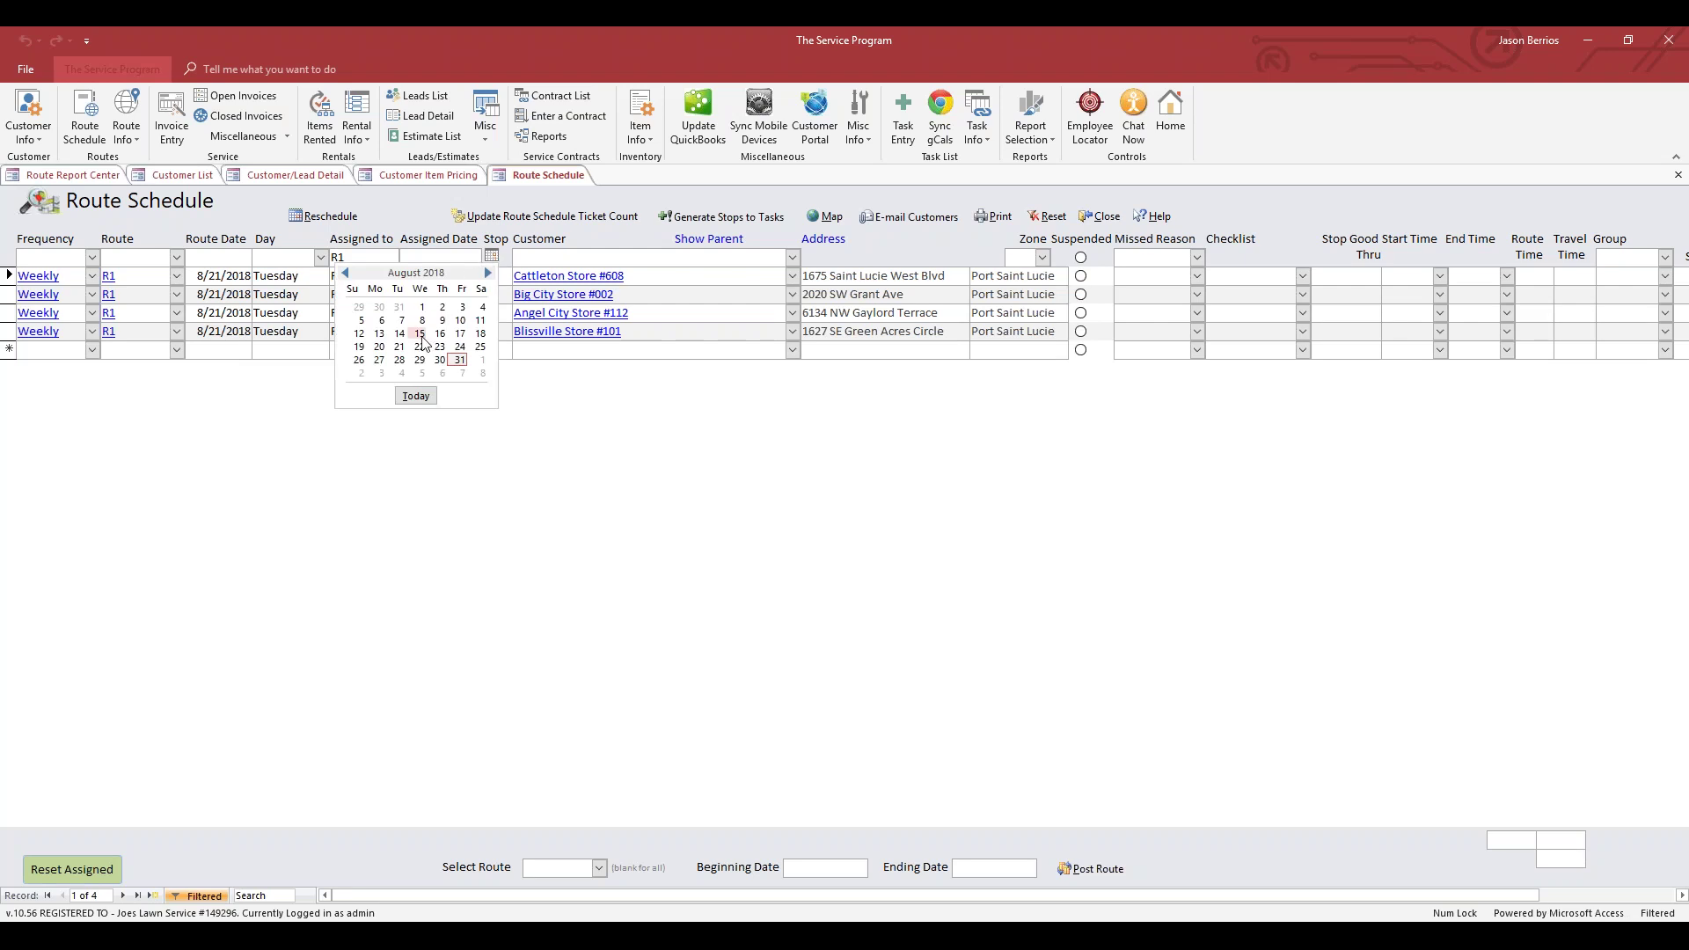
click(396, 346)
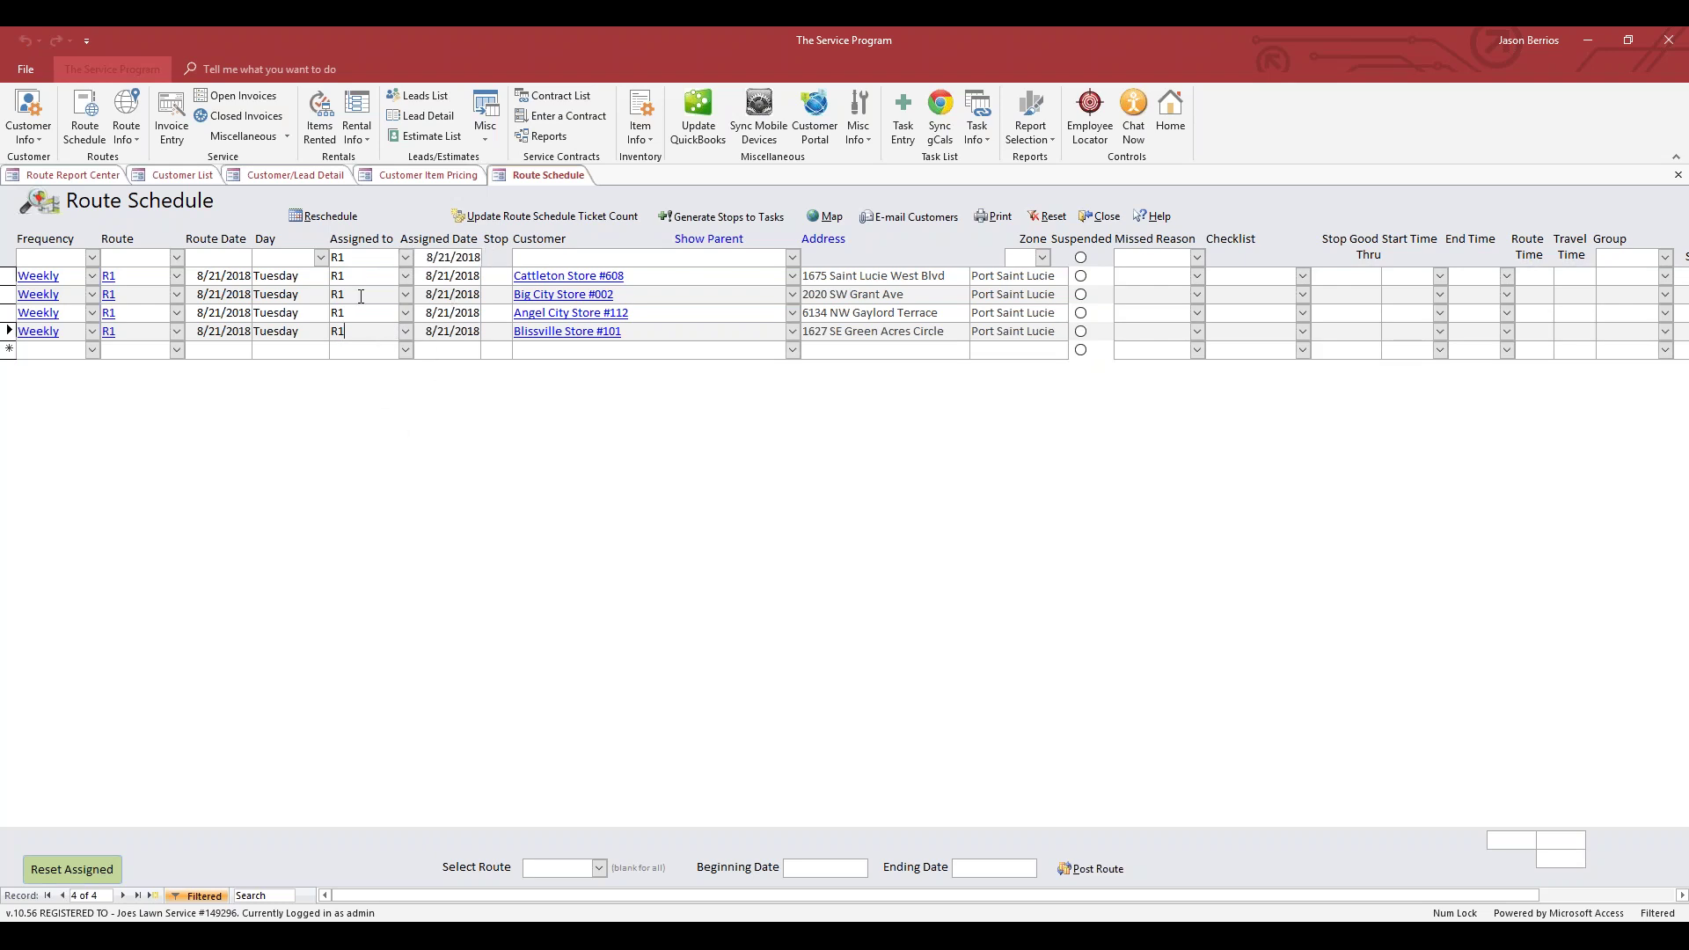
Step: Sync customer information and the route schedule to the route mapping site, and switch to its dashboard in Chrome
drag(427, 276, 467, 276)
click(309, 331)
click(825, 217)
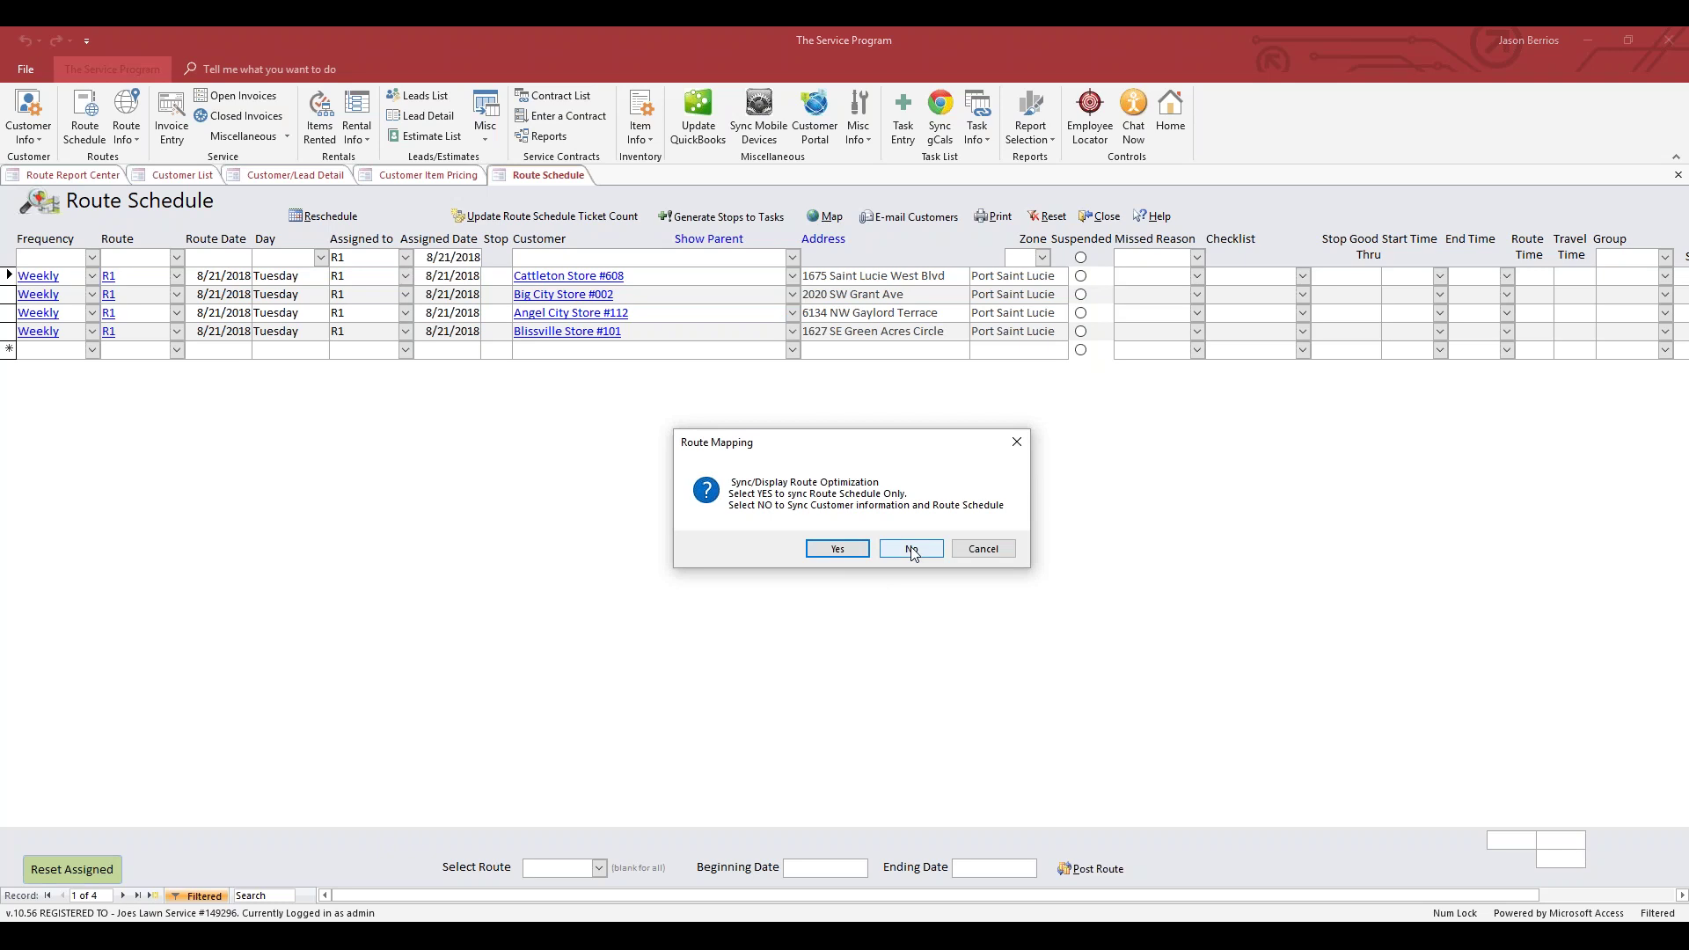
click(912, 550)
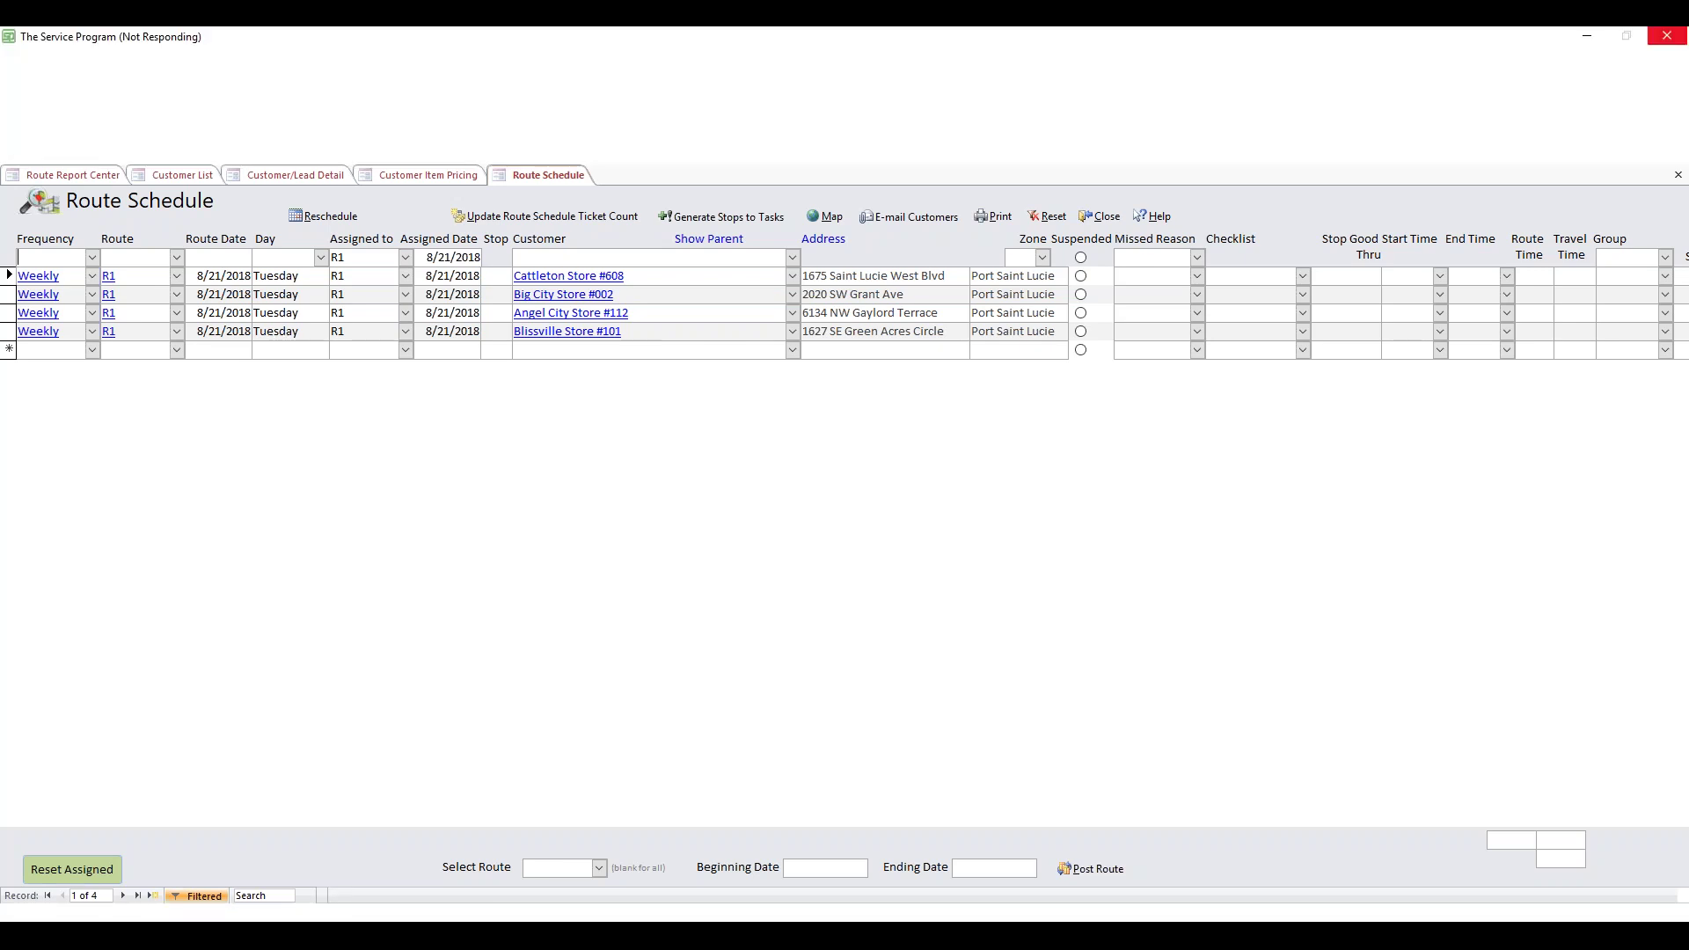
click(646, 915)
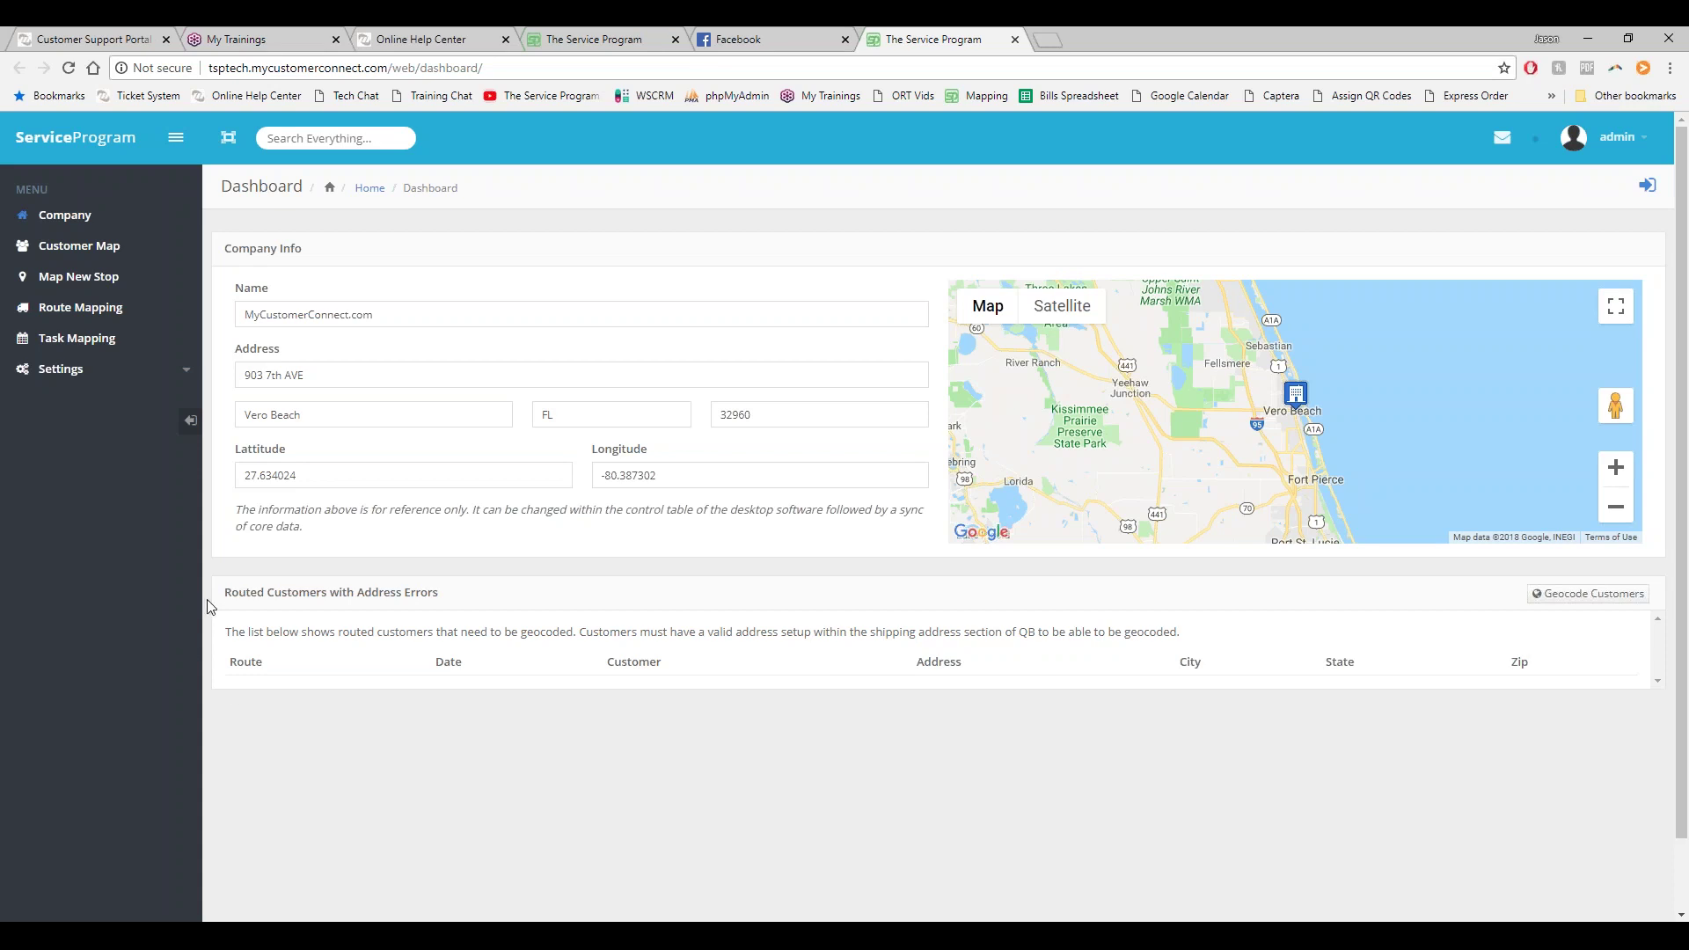
Step: Examine the dashboard's Routed Customers with Address Errors section for customers that need geocoding
drag(220, 594, 501, 611)
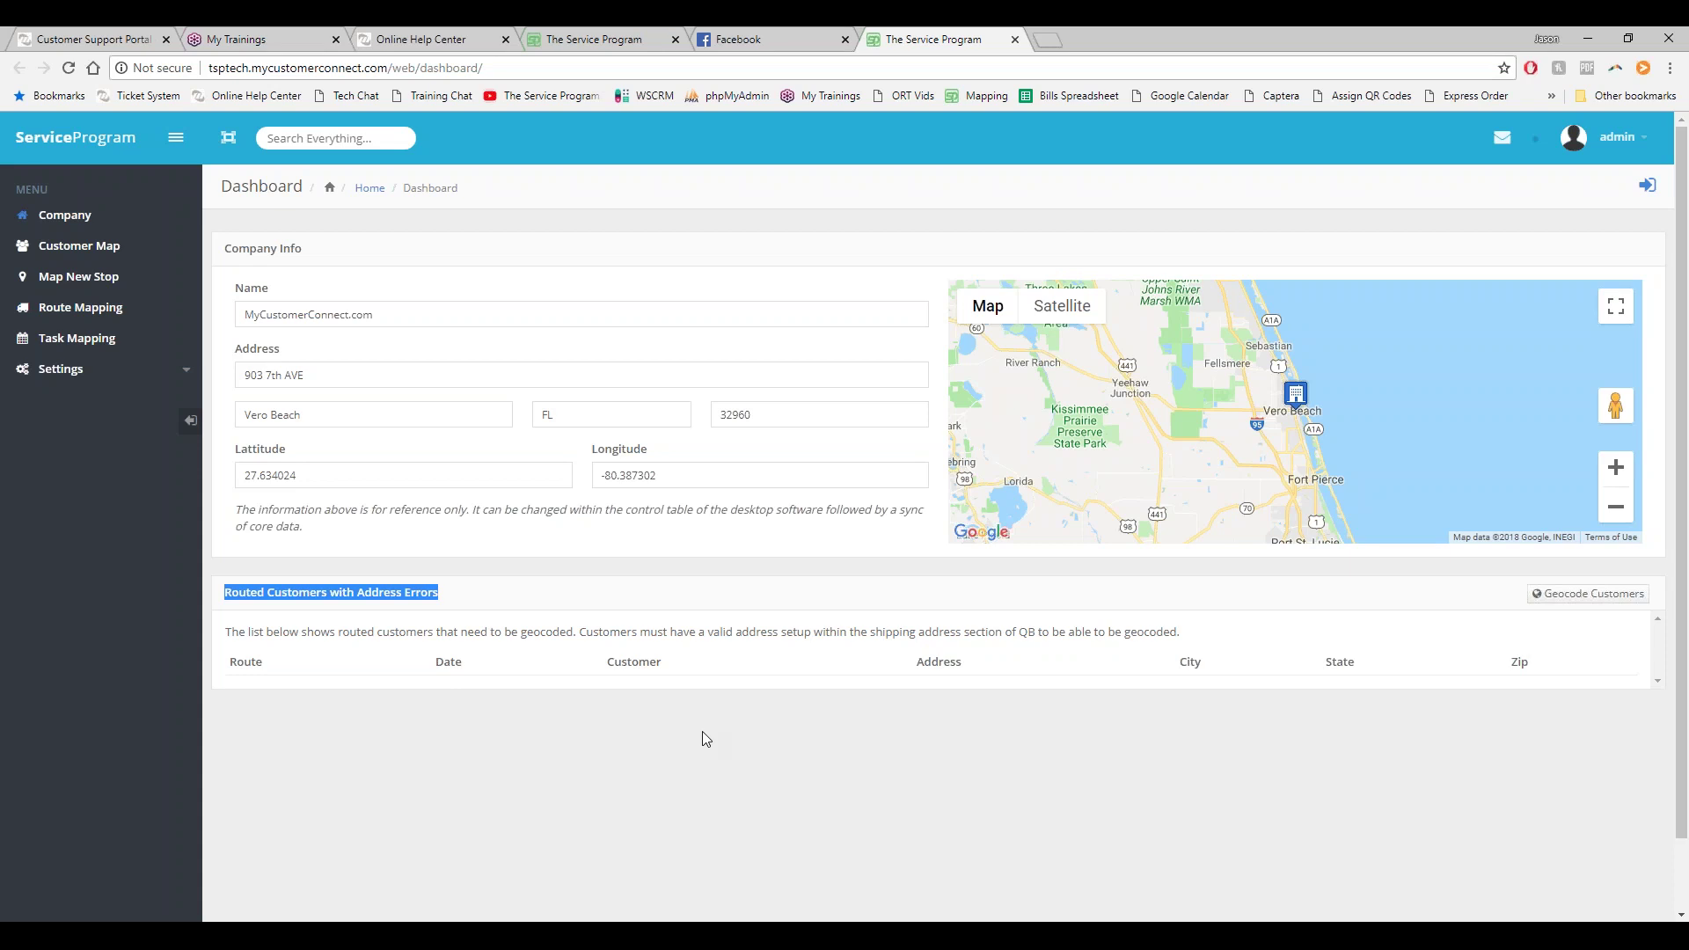
drag(231, 632, 1610, 668)
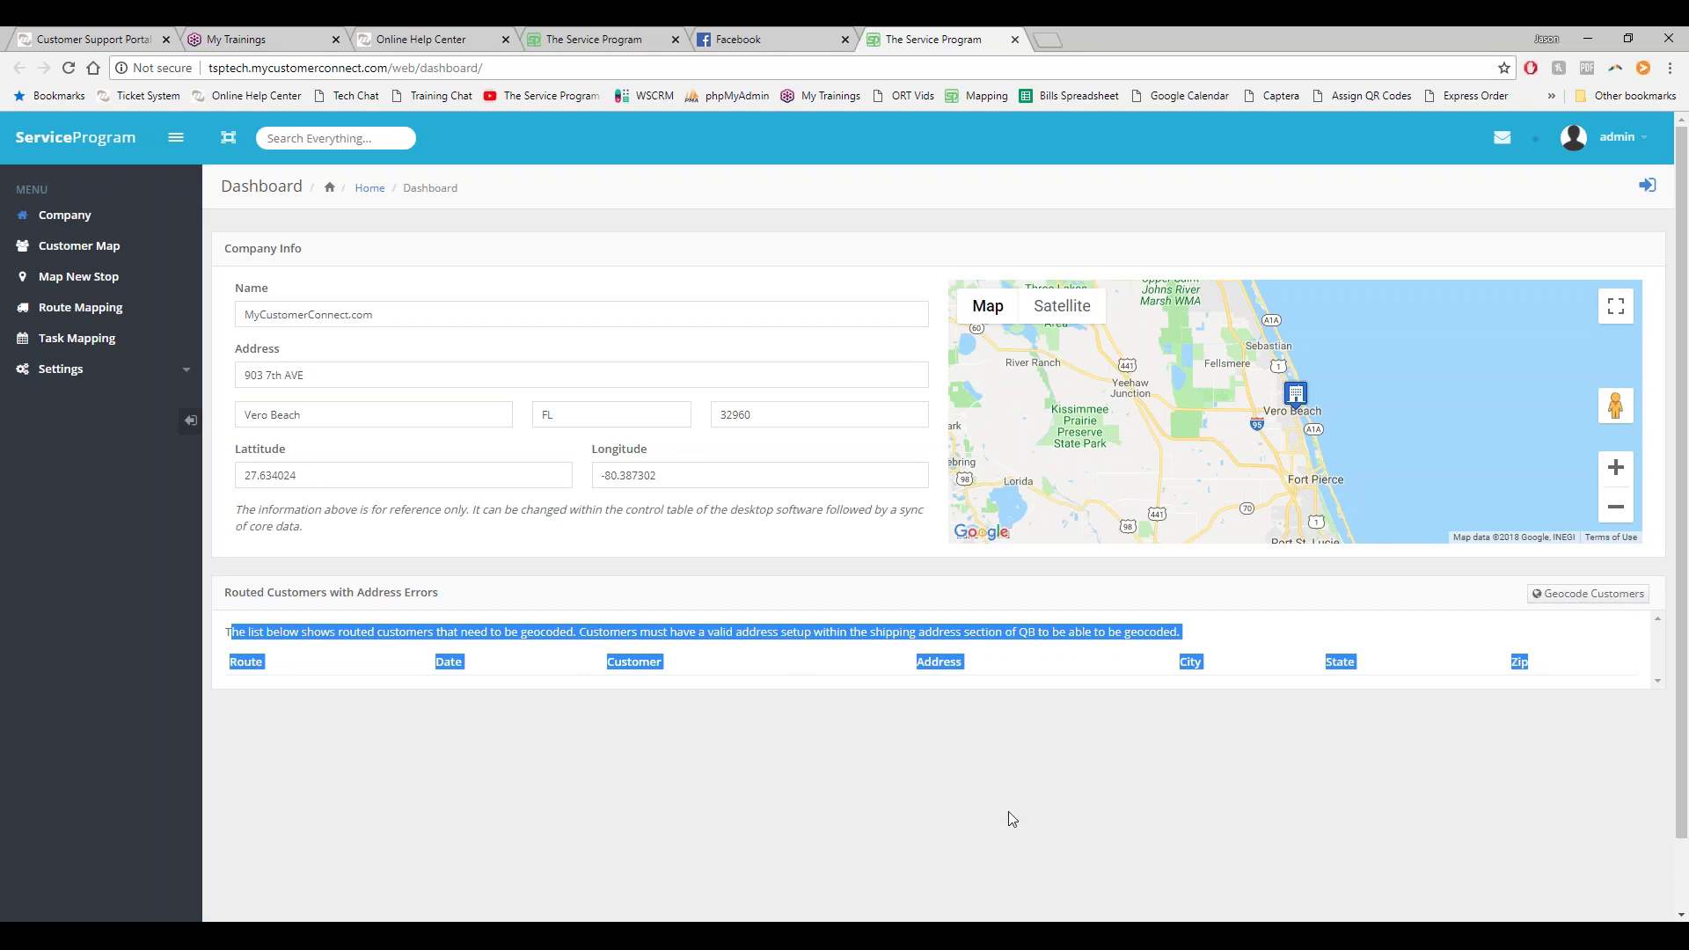
click(1013, 673)
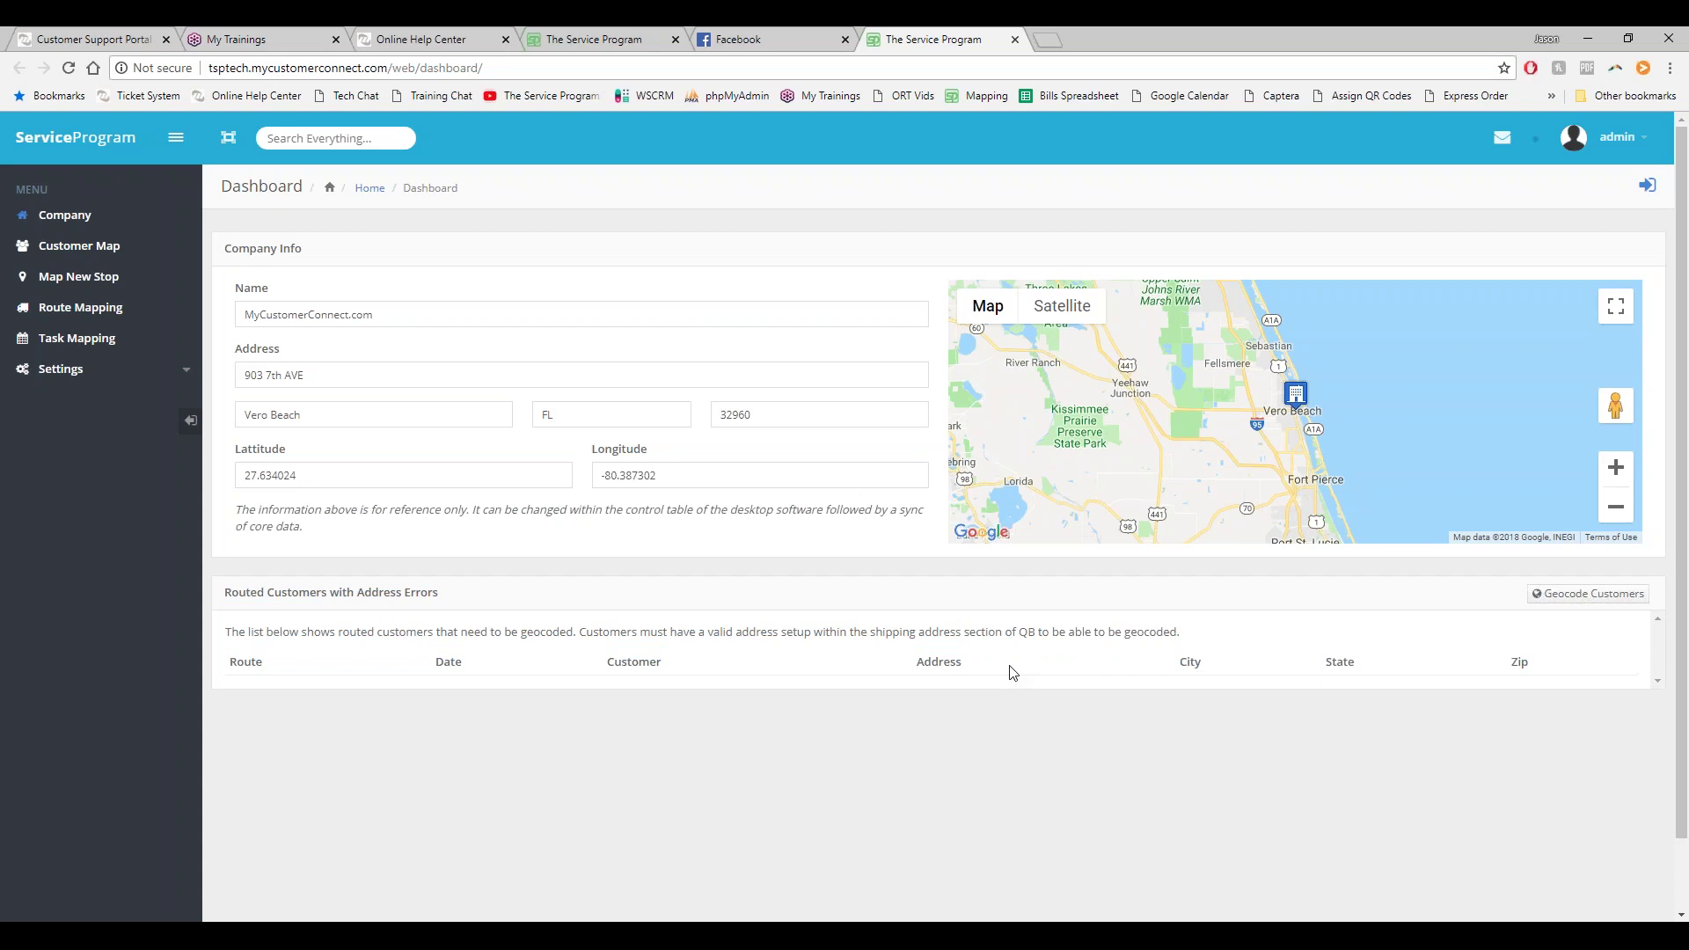
drag(223, 592, 470, 597)
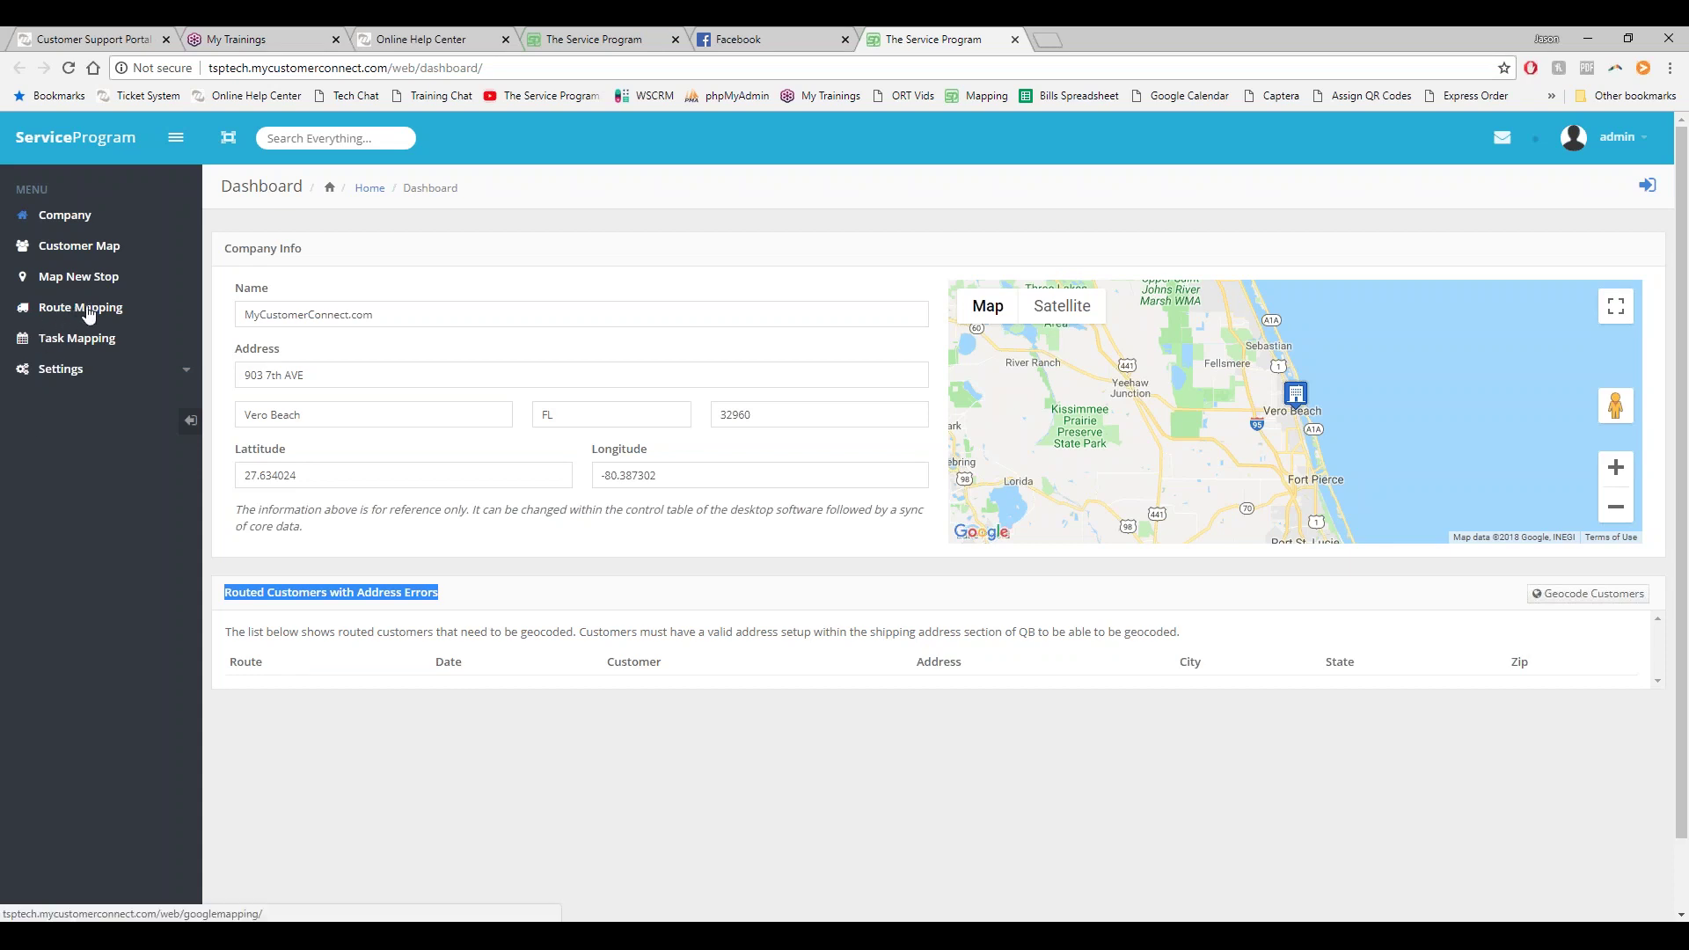
Step: Open the Route Mapping page and choose route R1 as the route to map and optimize
click(118, 310)
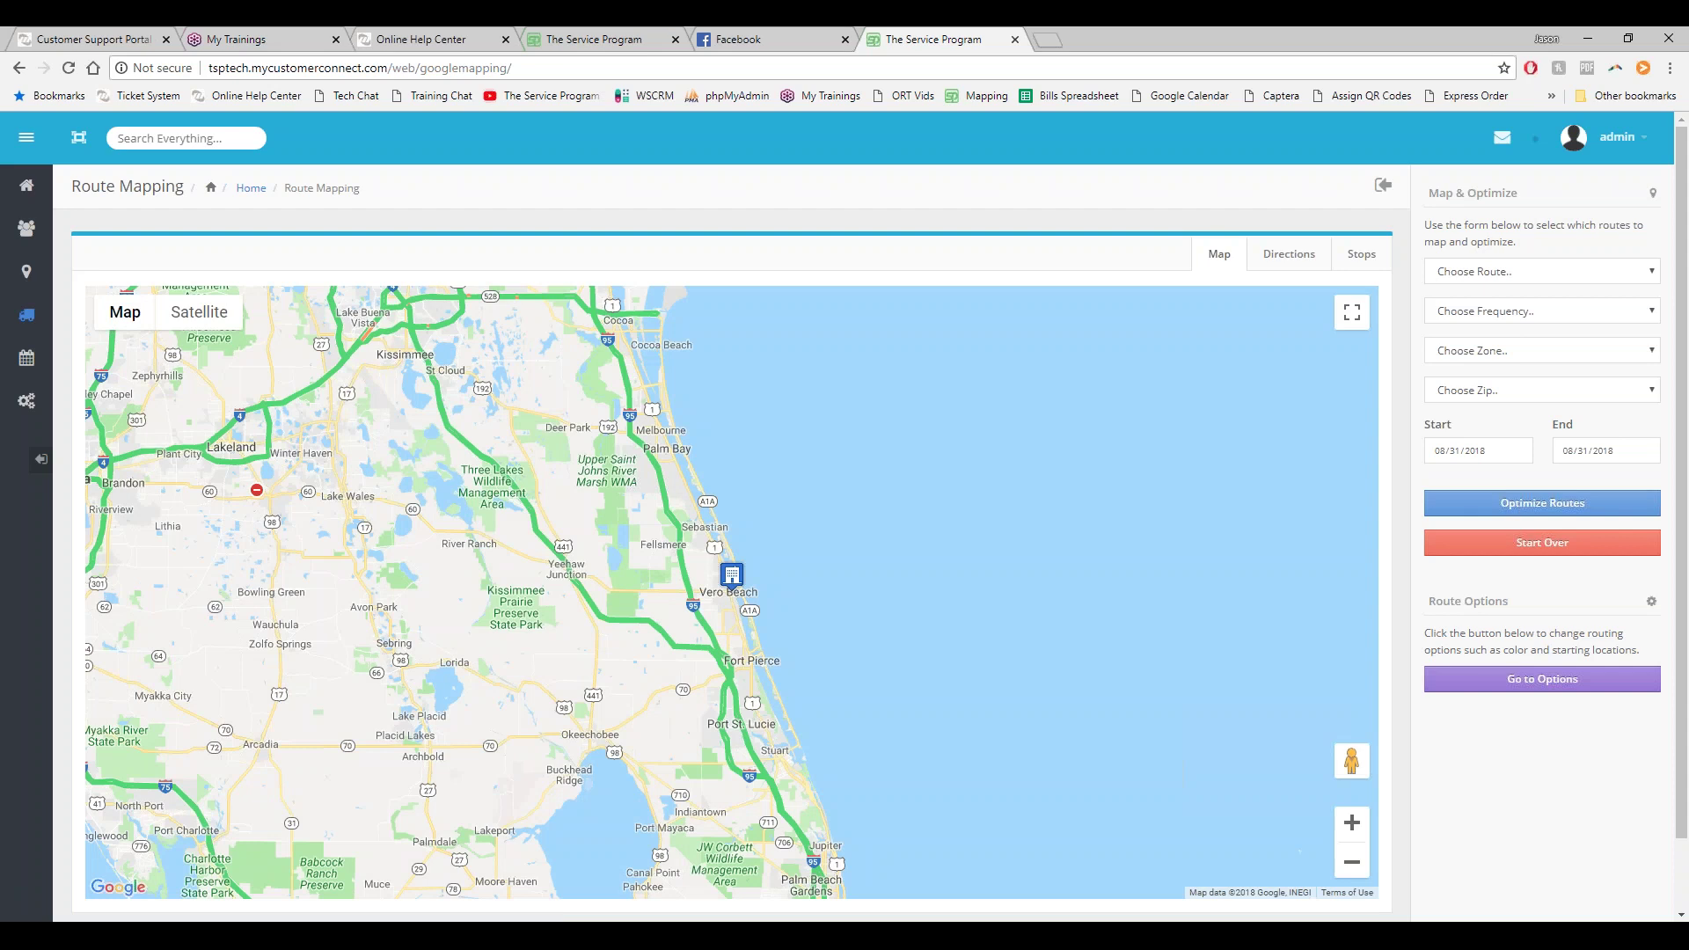
drag(699, 748, 693, 651)
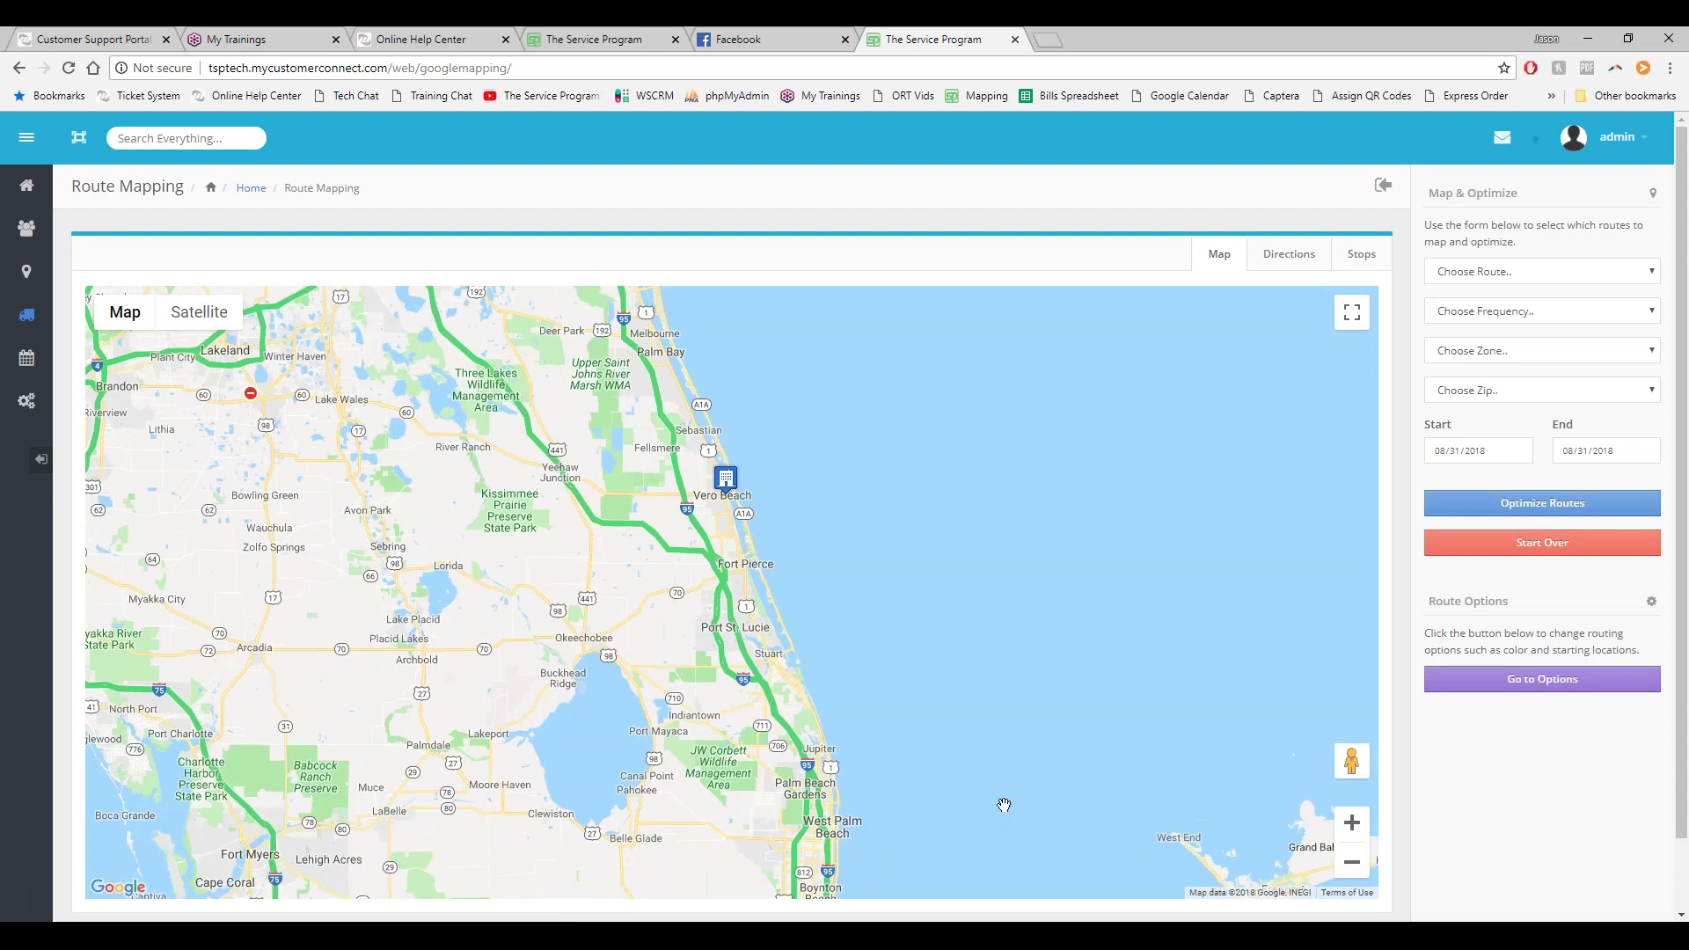
click(1512, 280)
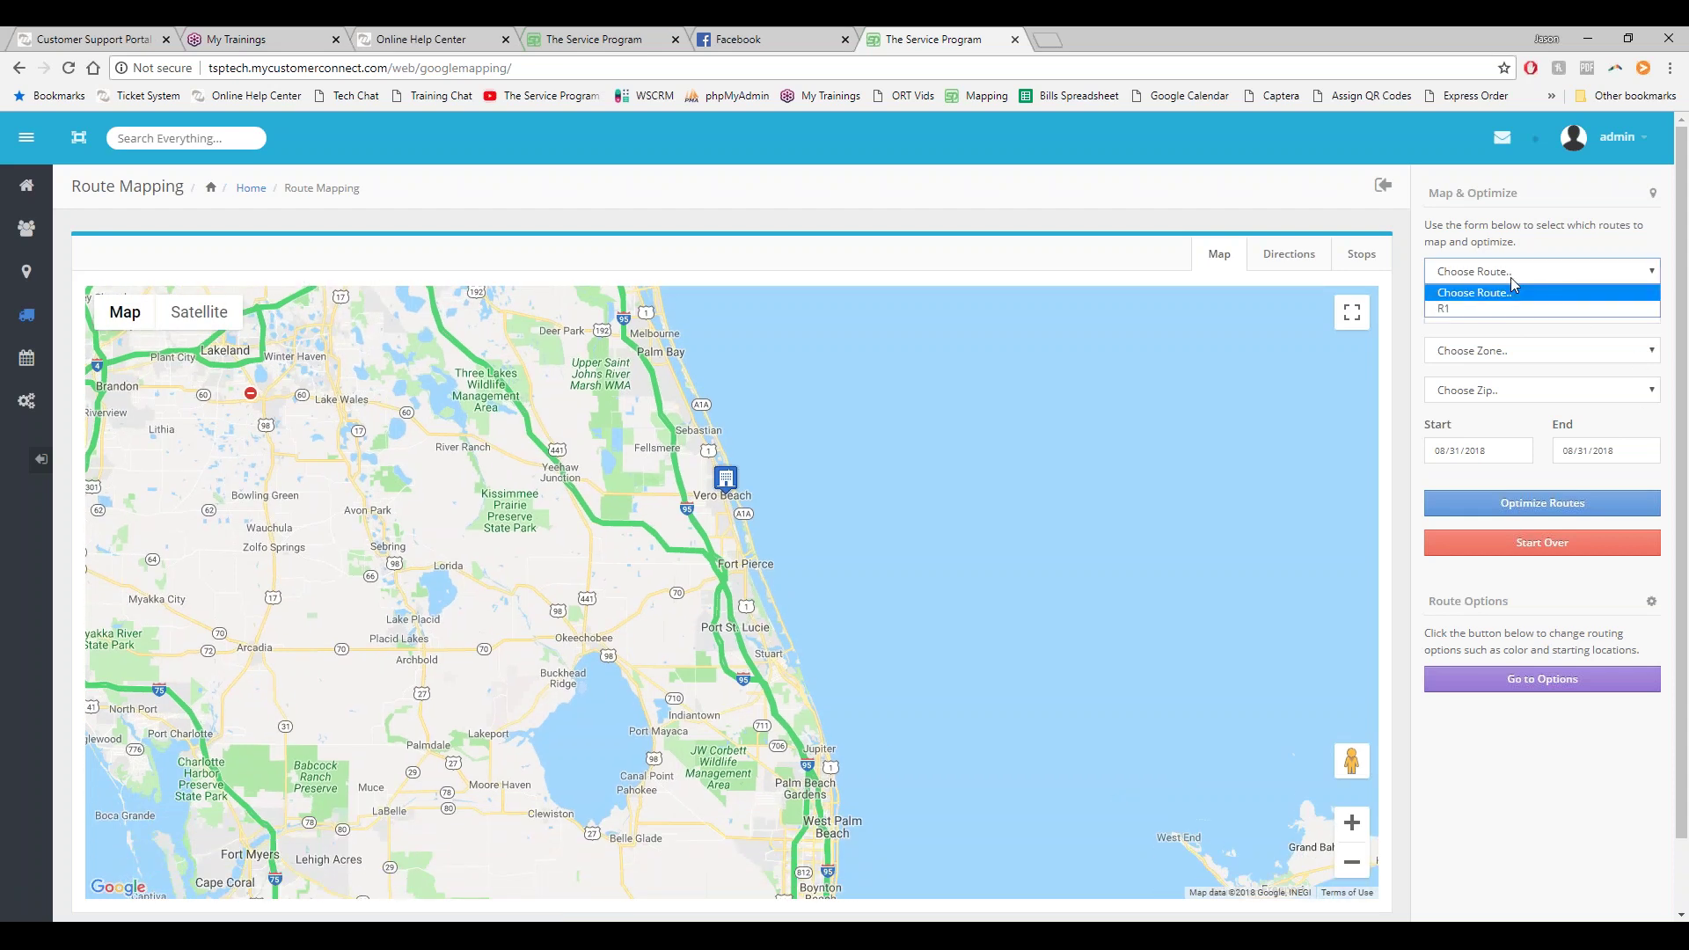
click(1493, 310)
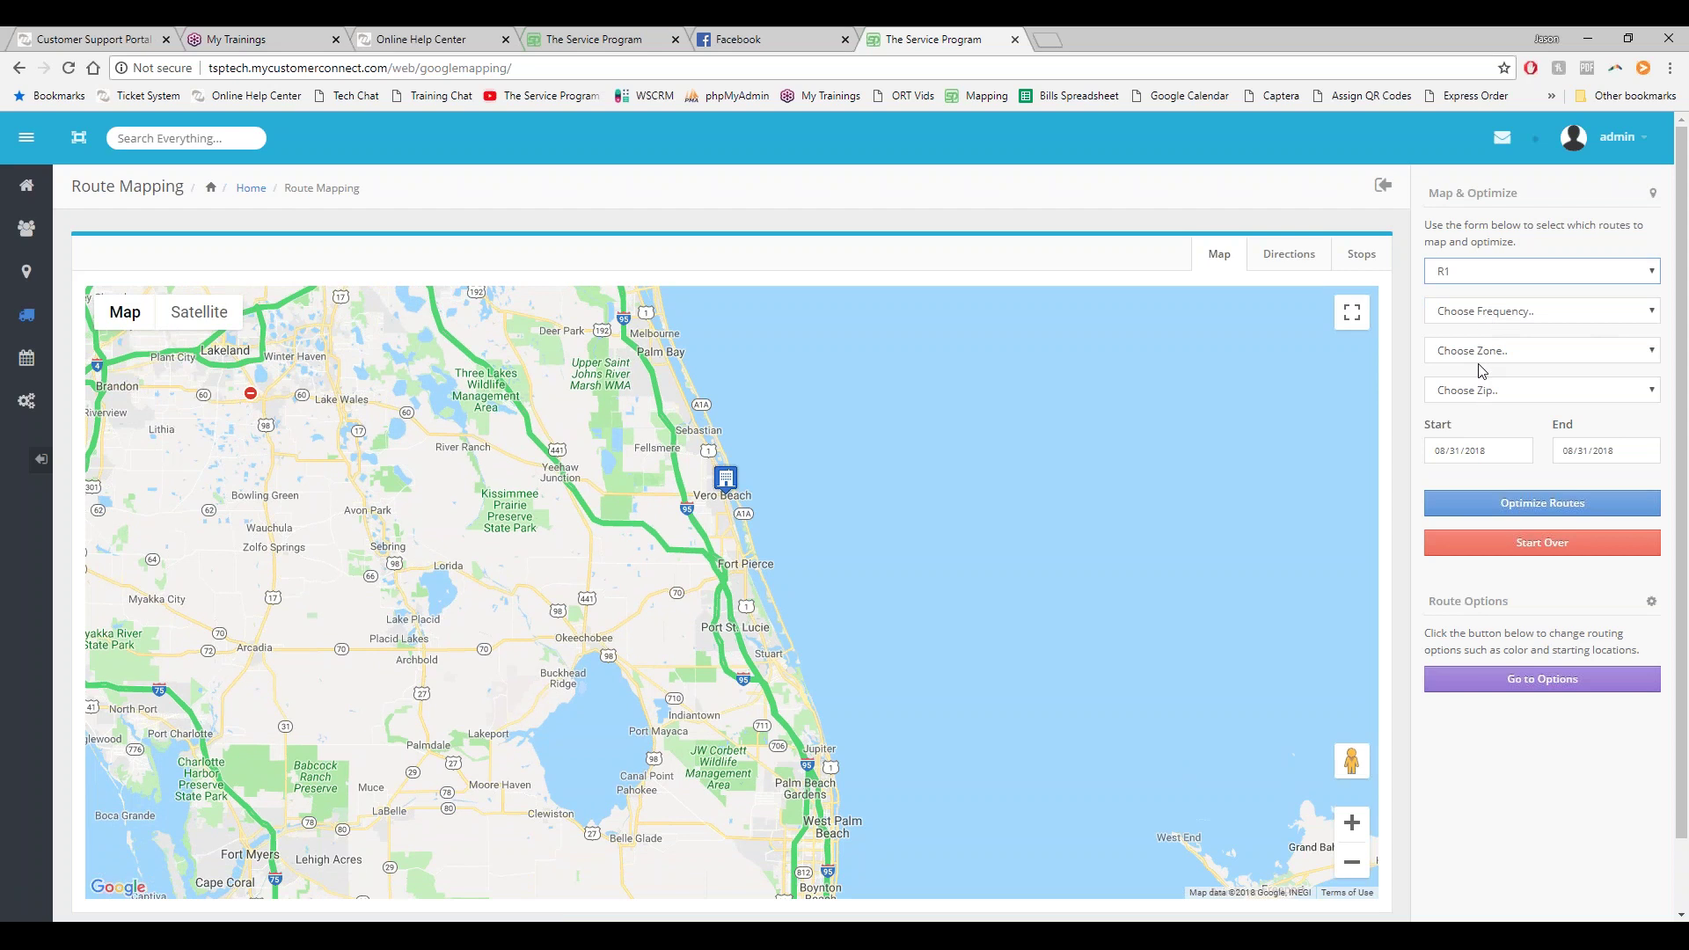
click(1486, 327)
click(1484, 326)
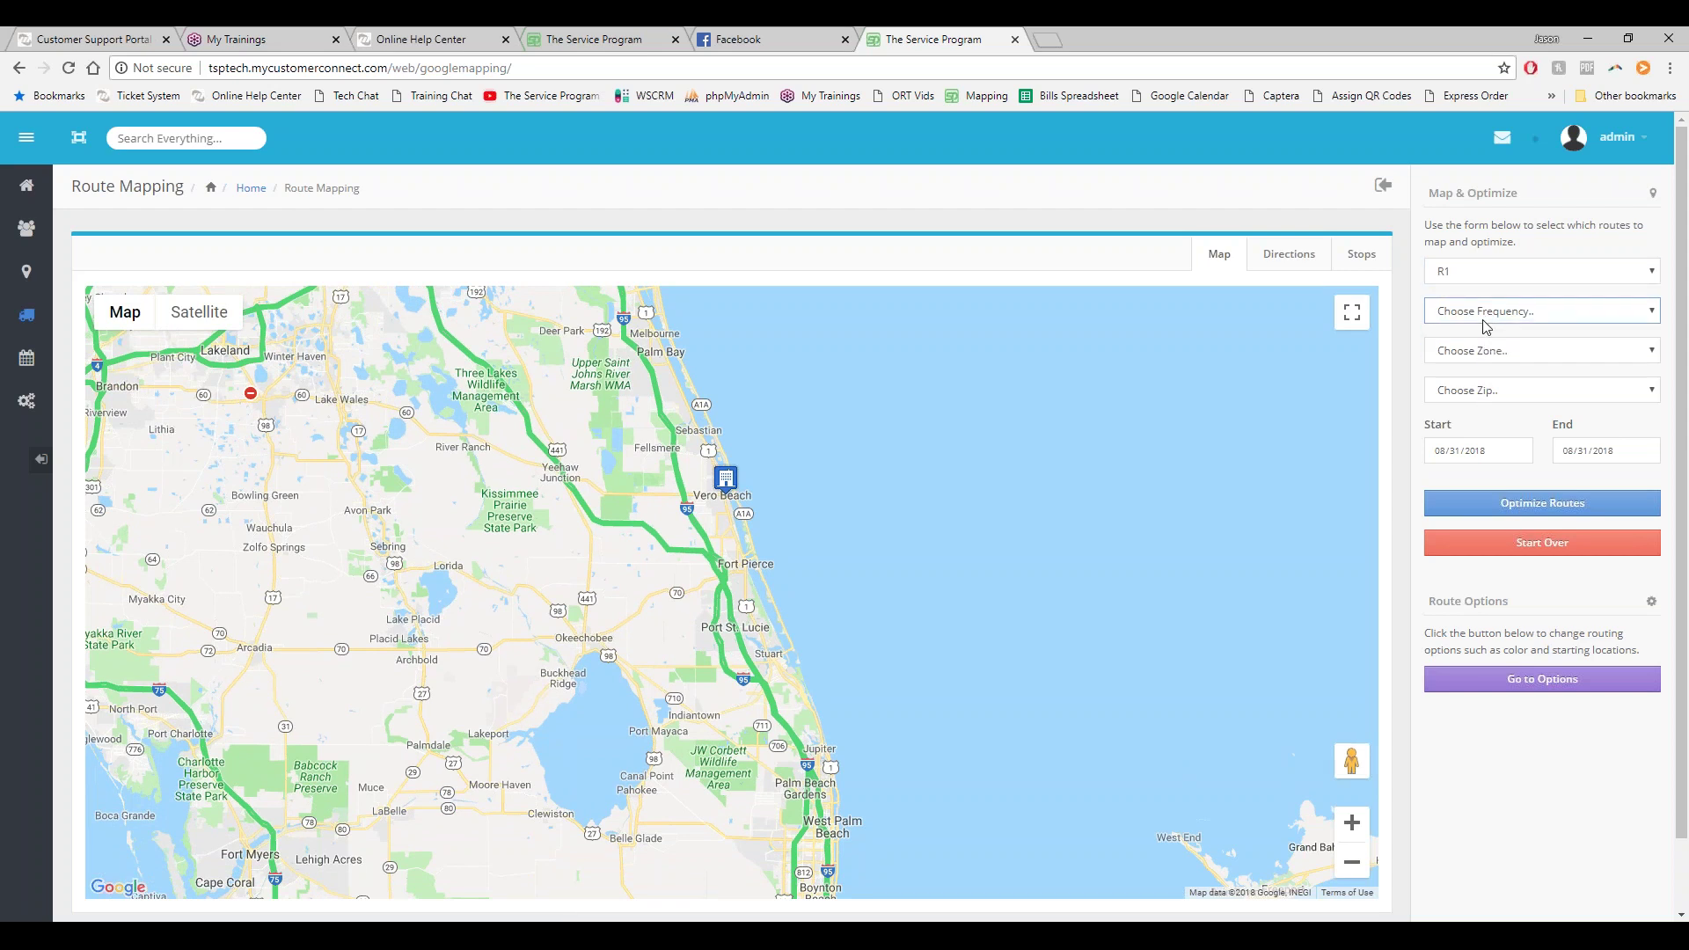
click(1486, 352)
click(1486, 354)
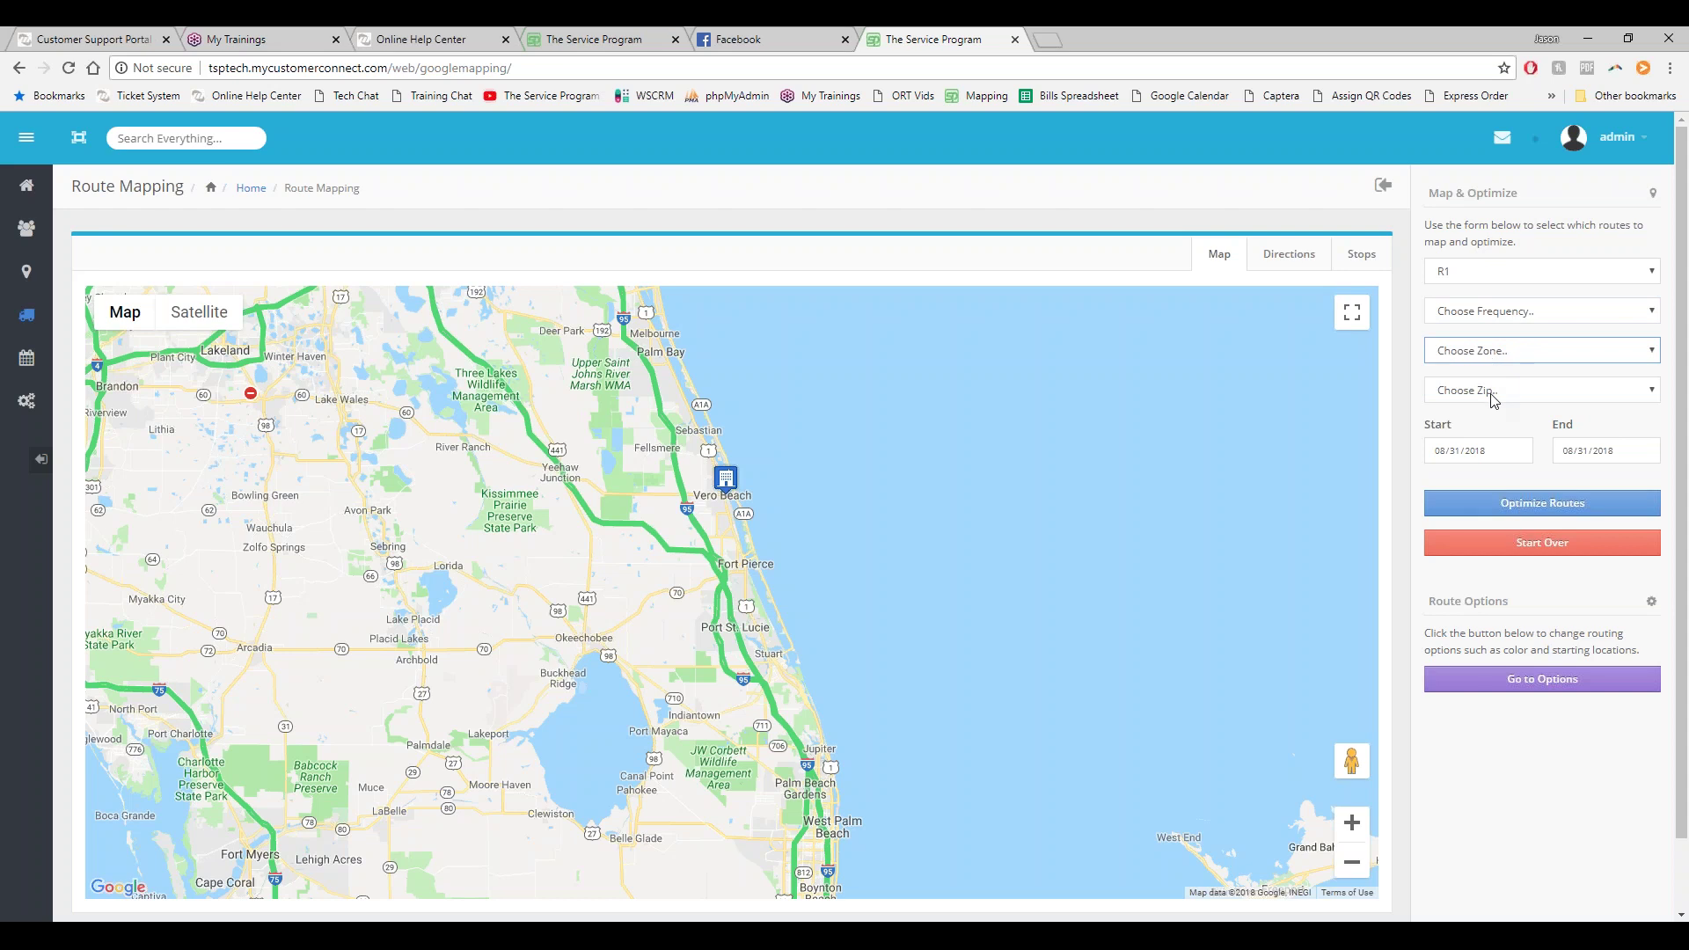
click(1490, 393)
click(1492, 395)
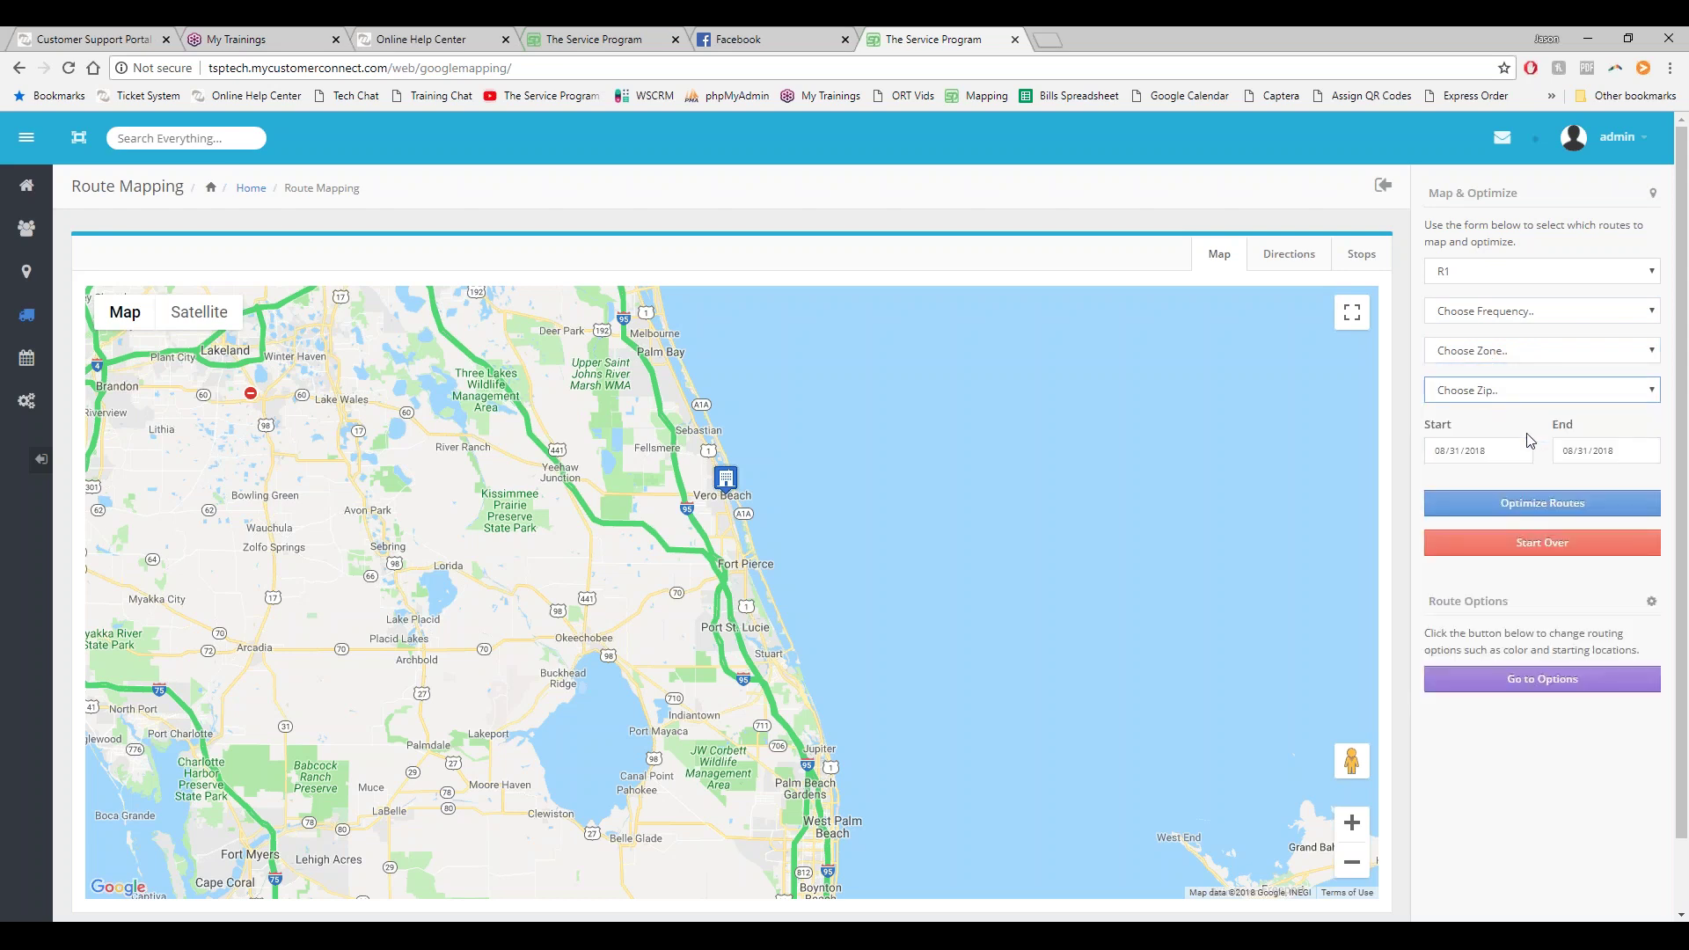
Step: Set both the start and end dates of the route to optimize to 08/21/2018
click(1455, 453)
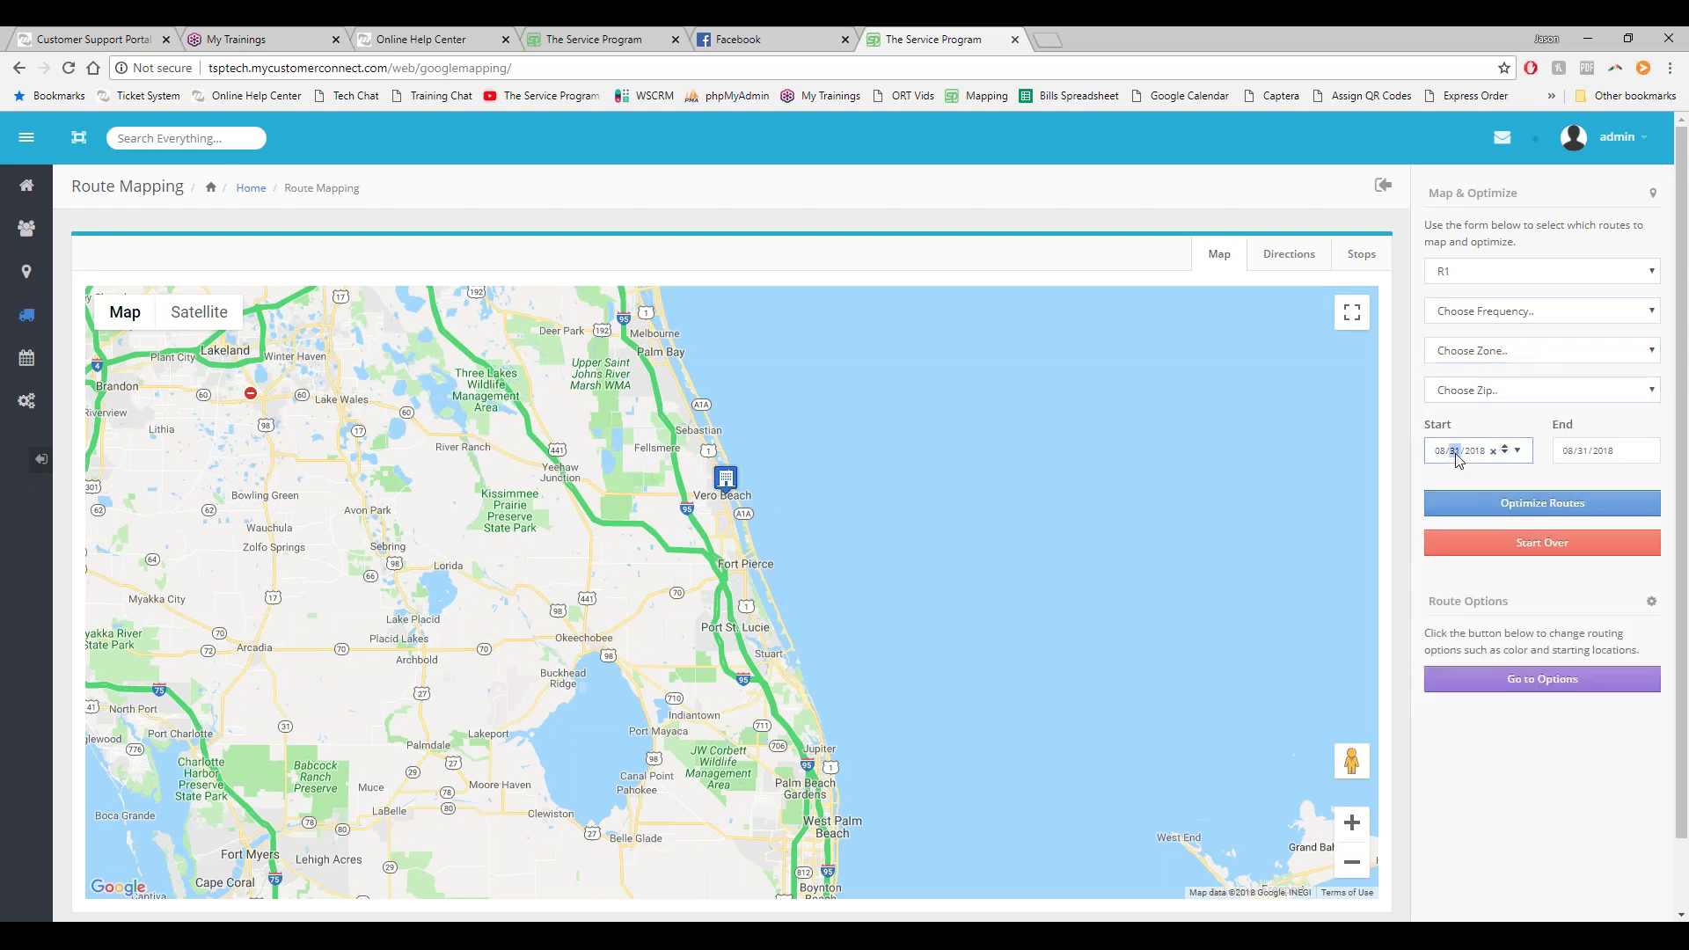
text(28)
key(alt+Tab)
key(alt+Tab)
click(1454, 451)
text(31)
key(Tab)
key(Tab)
text(21)
click(1516, 451)
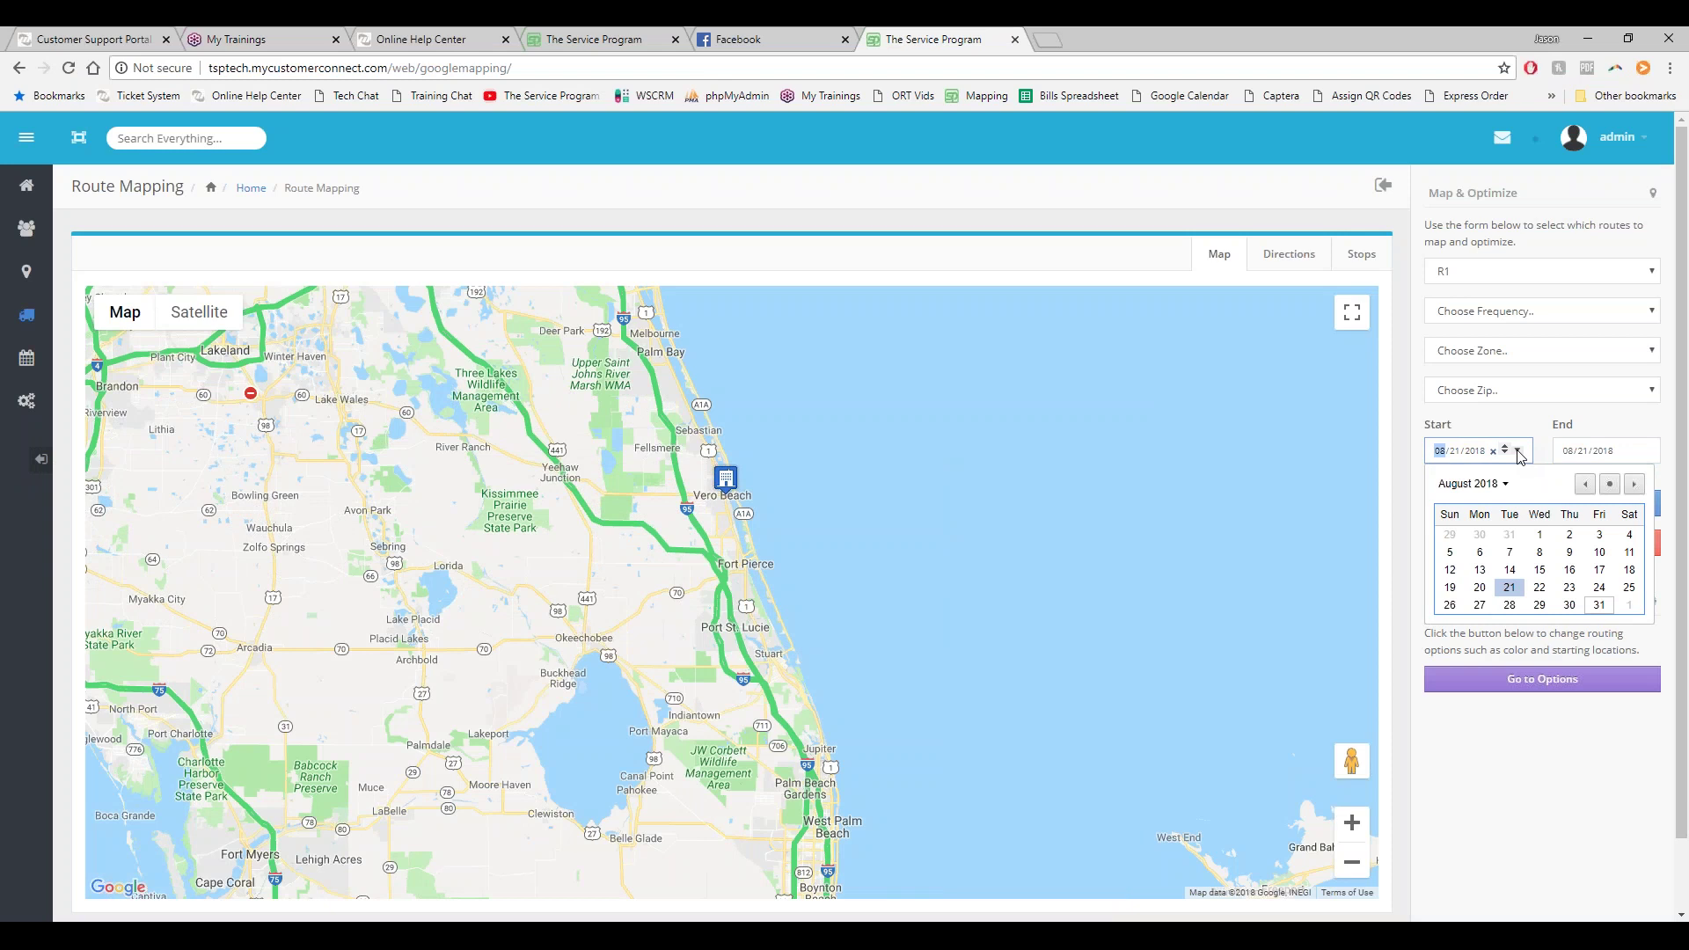
click(1595, 427)
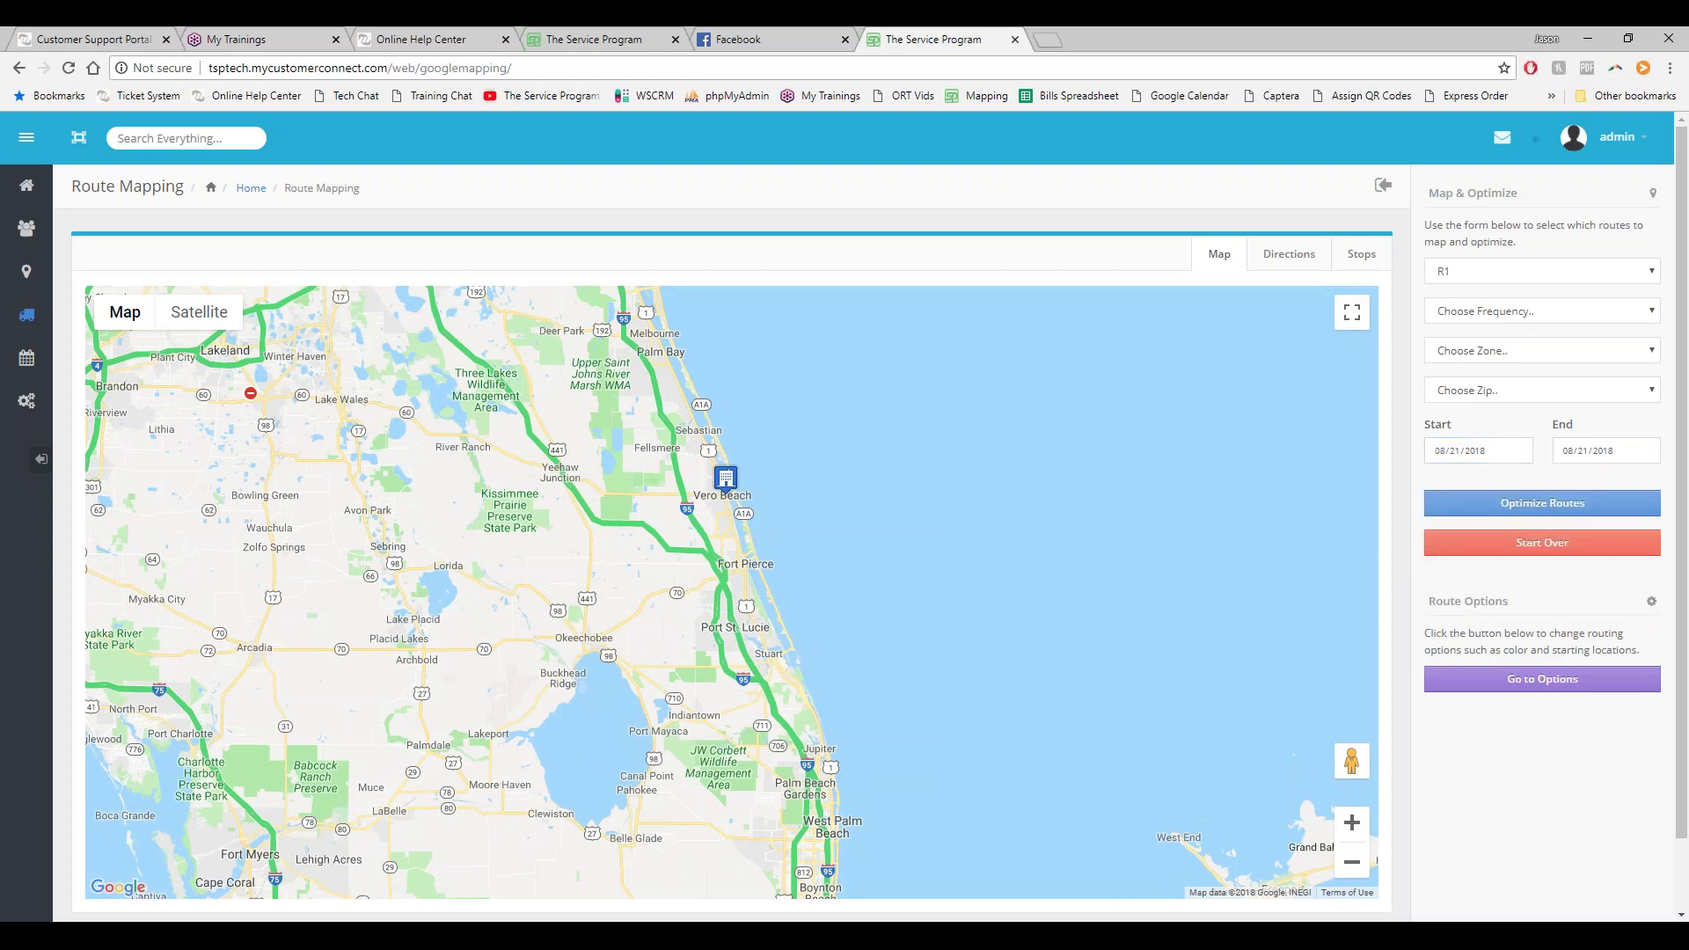
Step: Optimize route R1 and review its mapped path, directions and list of stops
click(1504, 503)
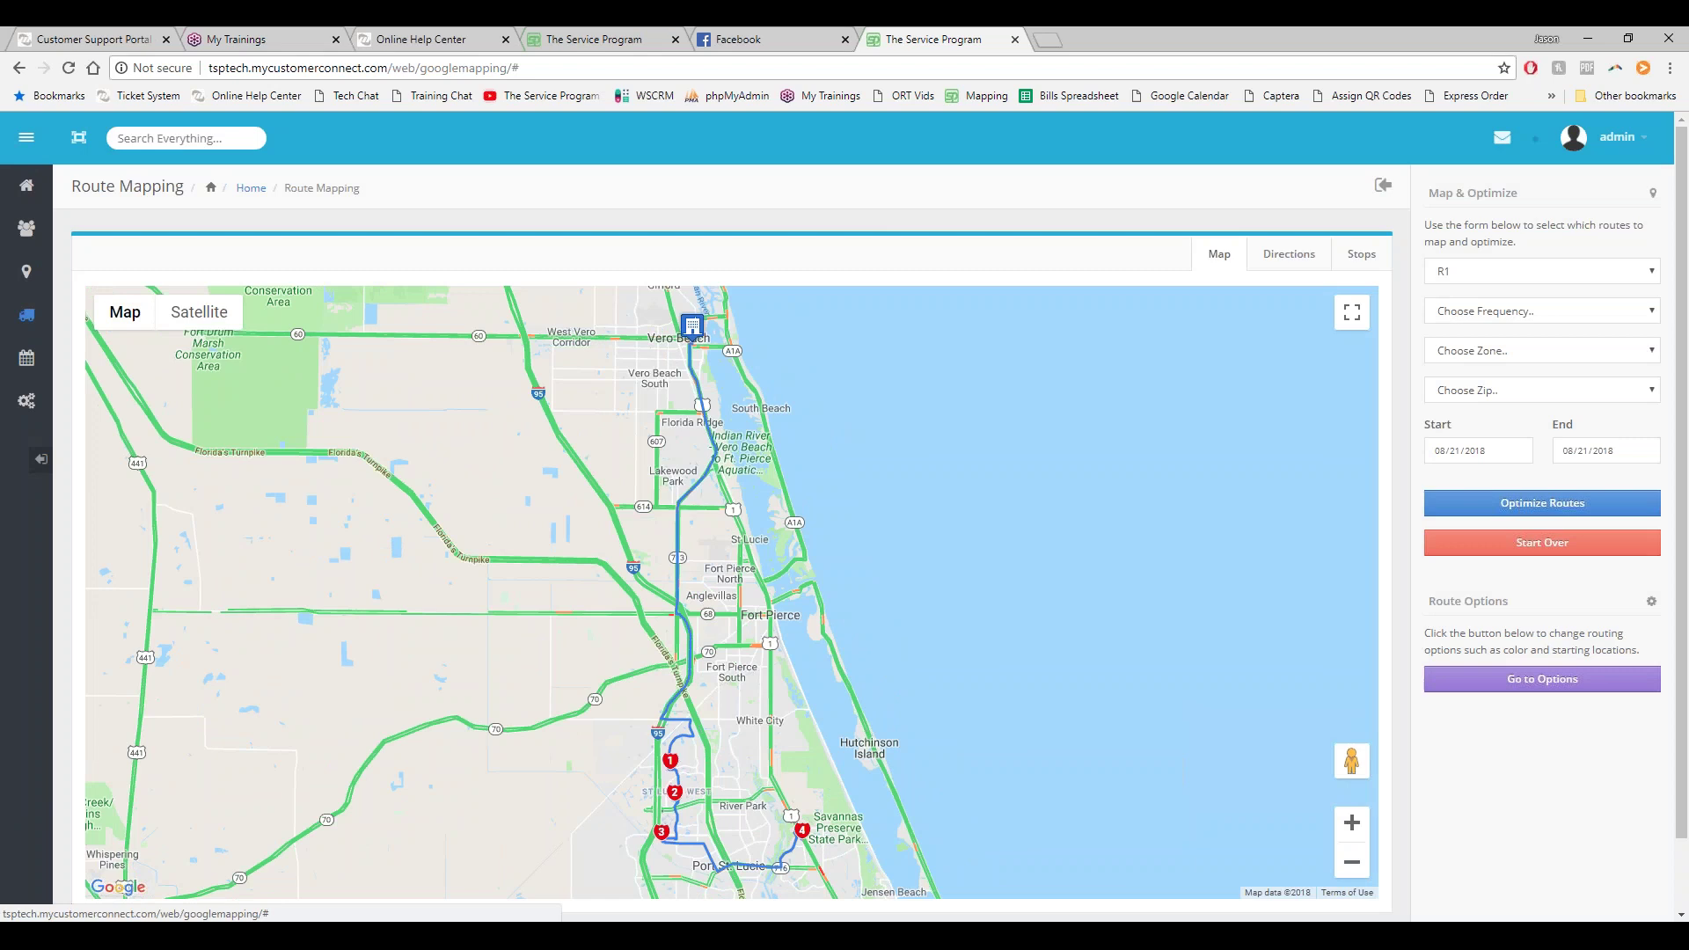
drag(578, 747, 574, 693)
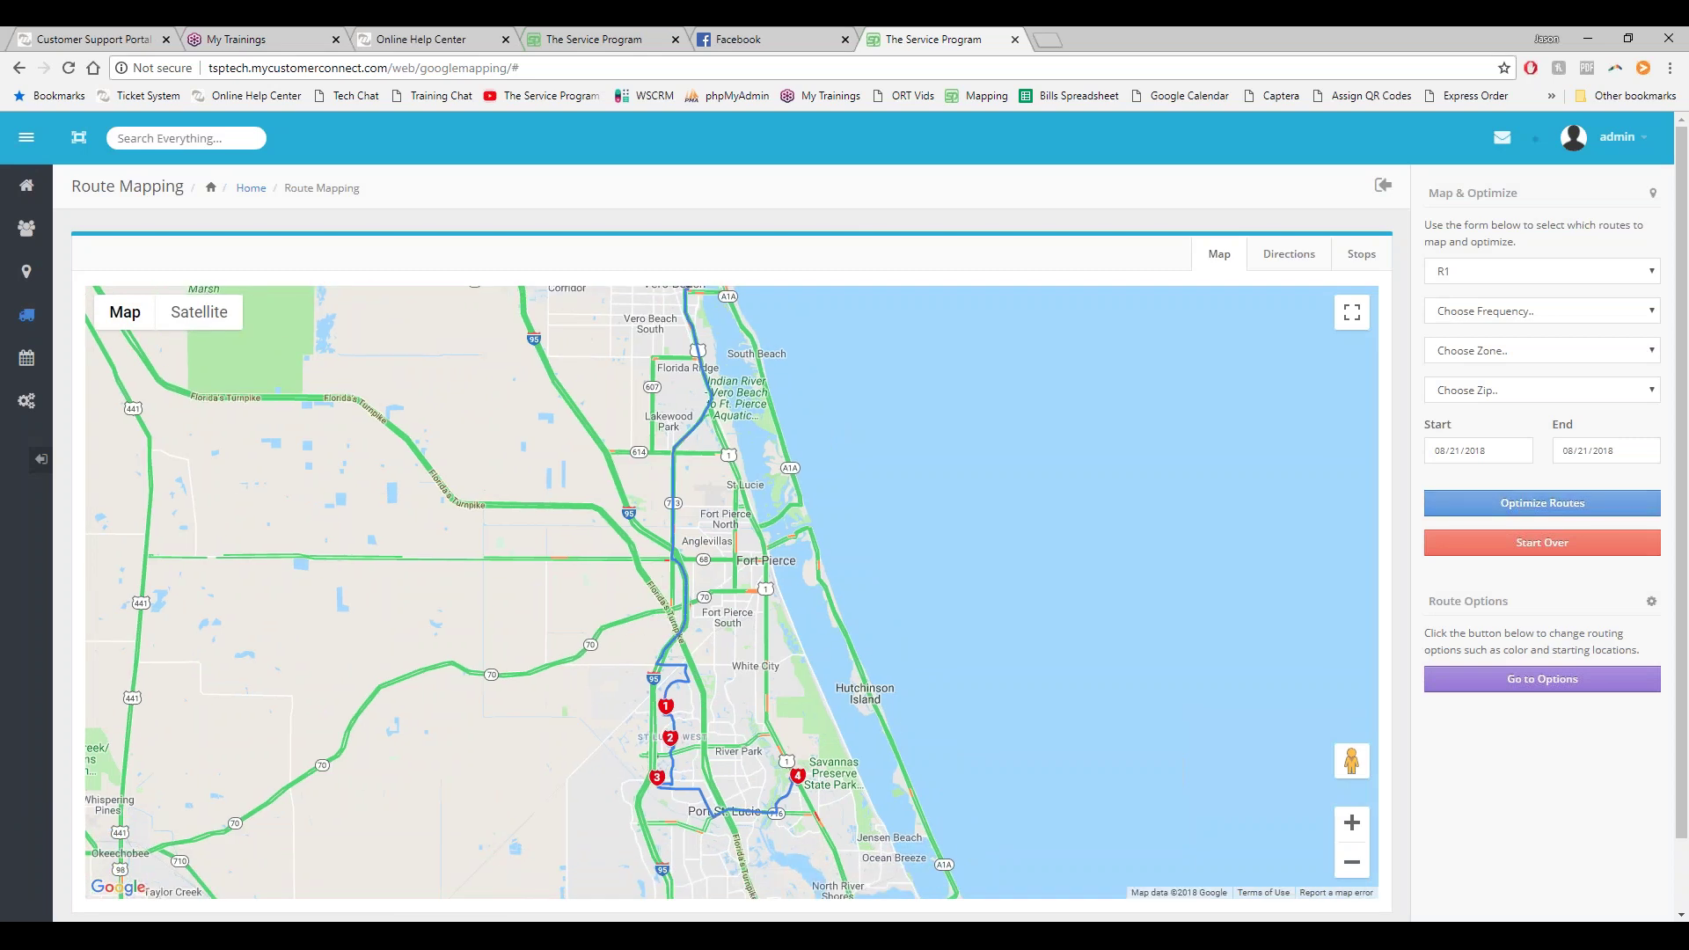
click(1289, 256)
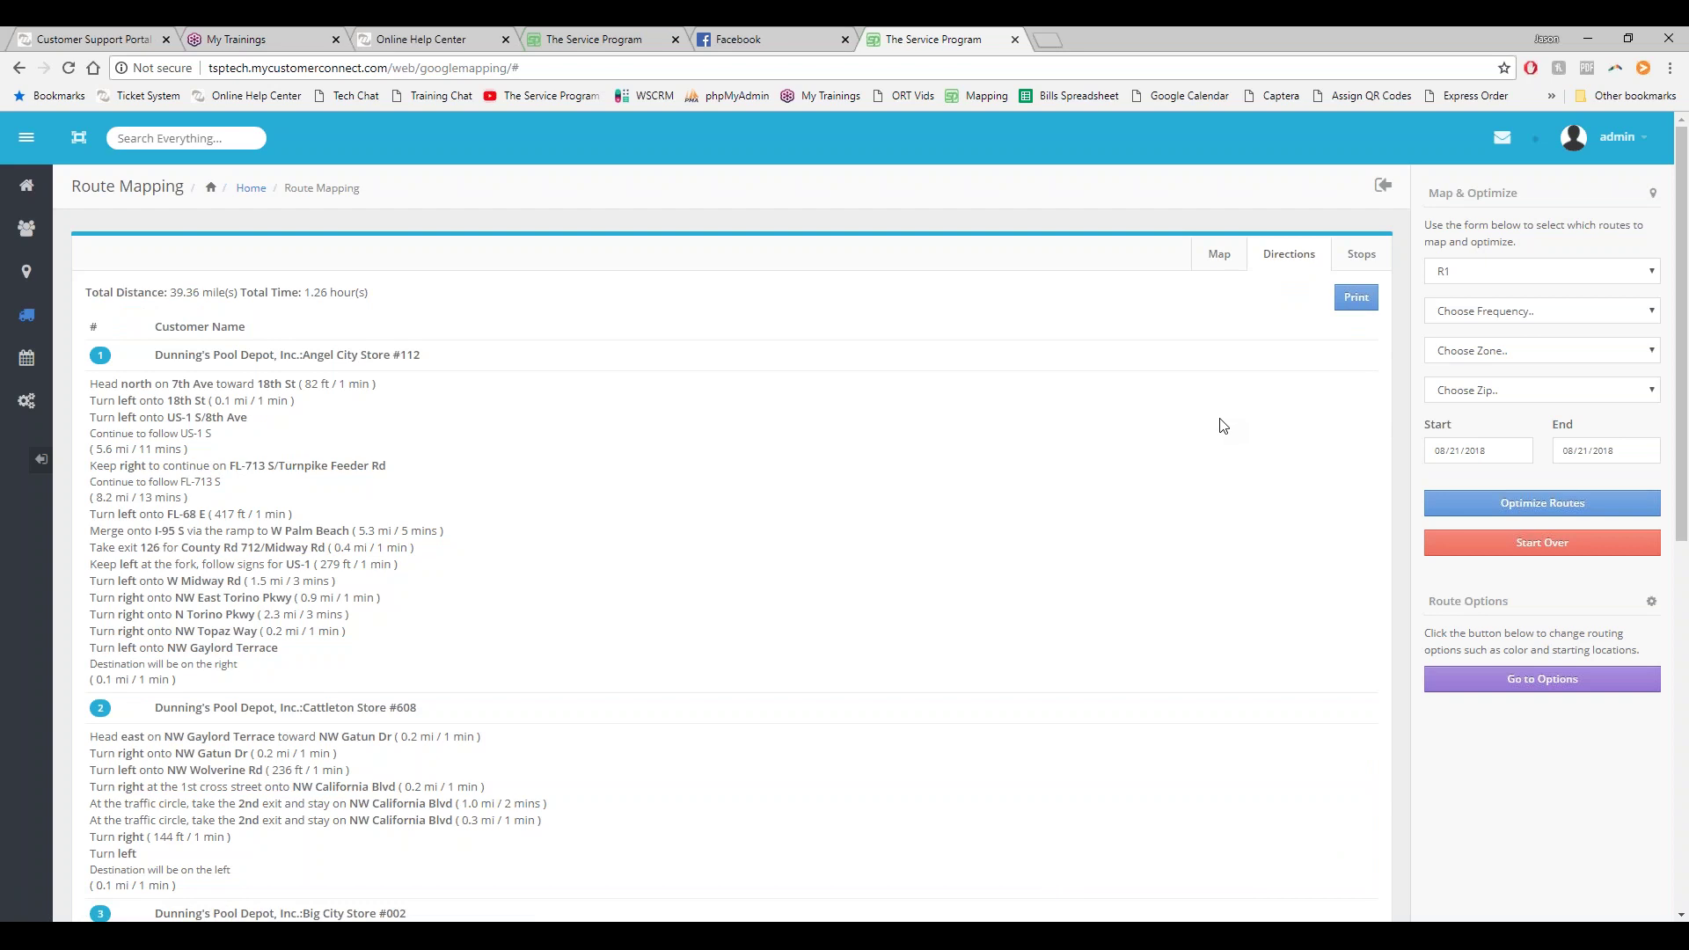
click(1363, 256)
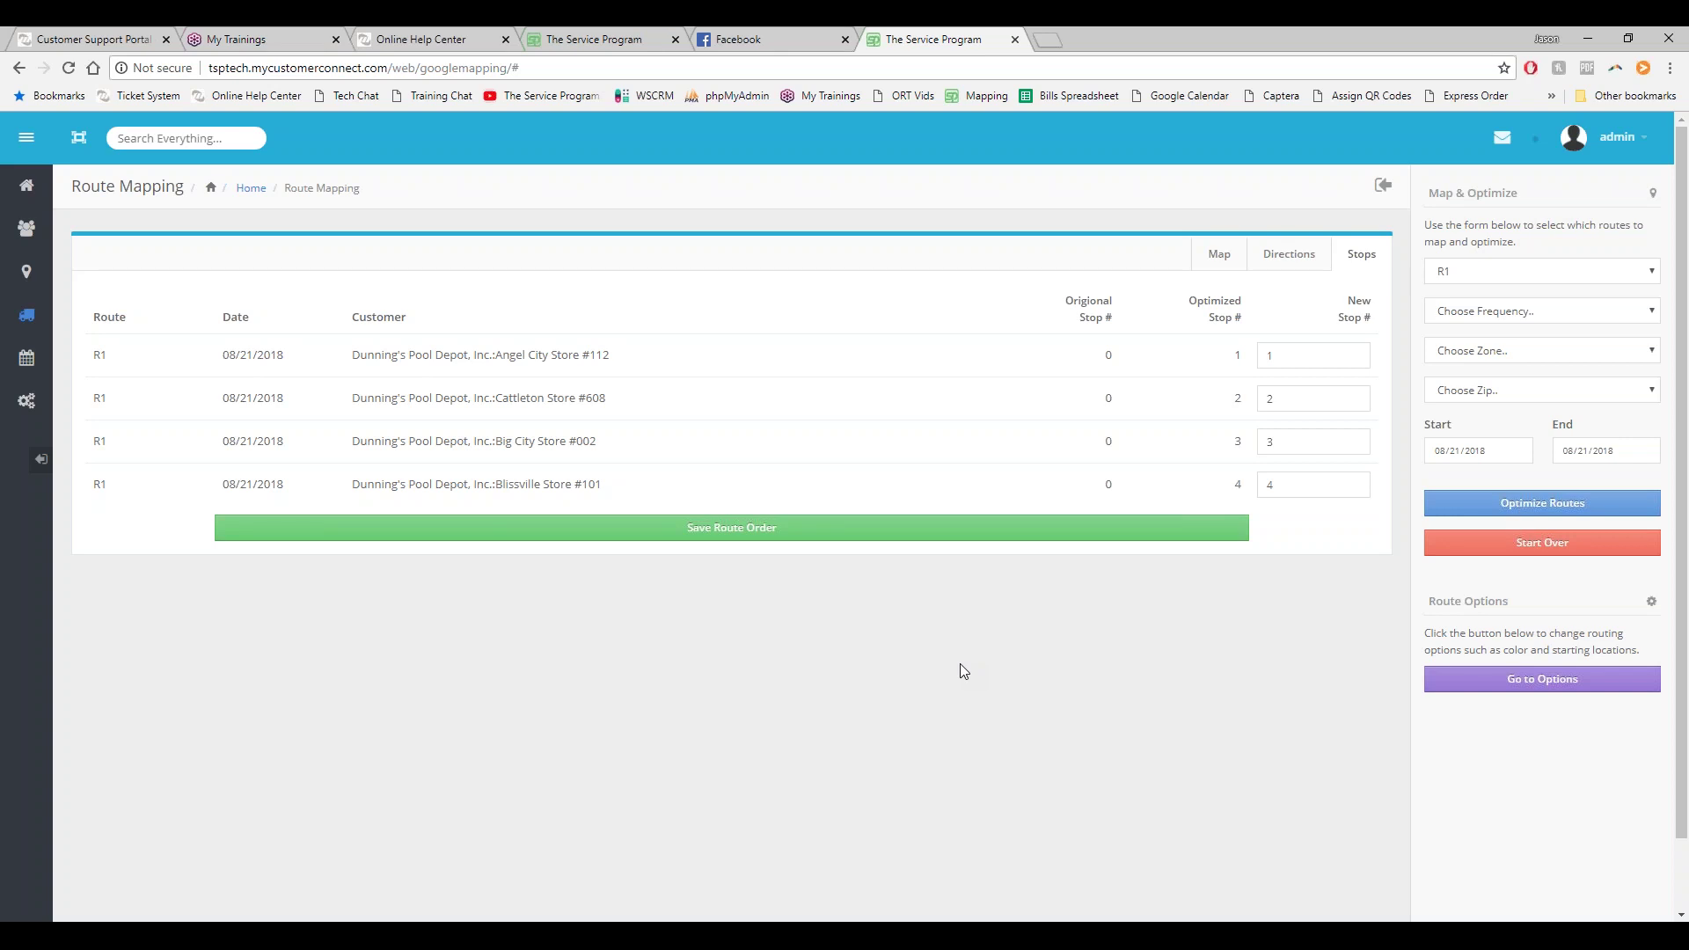
Step: Set the new stop number to 3 for Cattleton Store #608 and to 2 for Big City Store #002
drag(1100, 399, 1122, 401)
double_click(1238, 399)
click(1263, 399)
double_click(1264, 399)
text(3)
key(Tab)
text(2)
key(Tab)
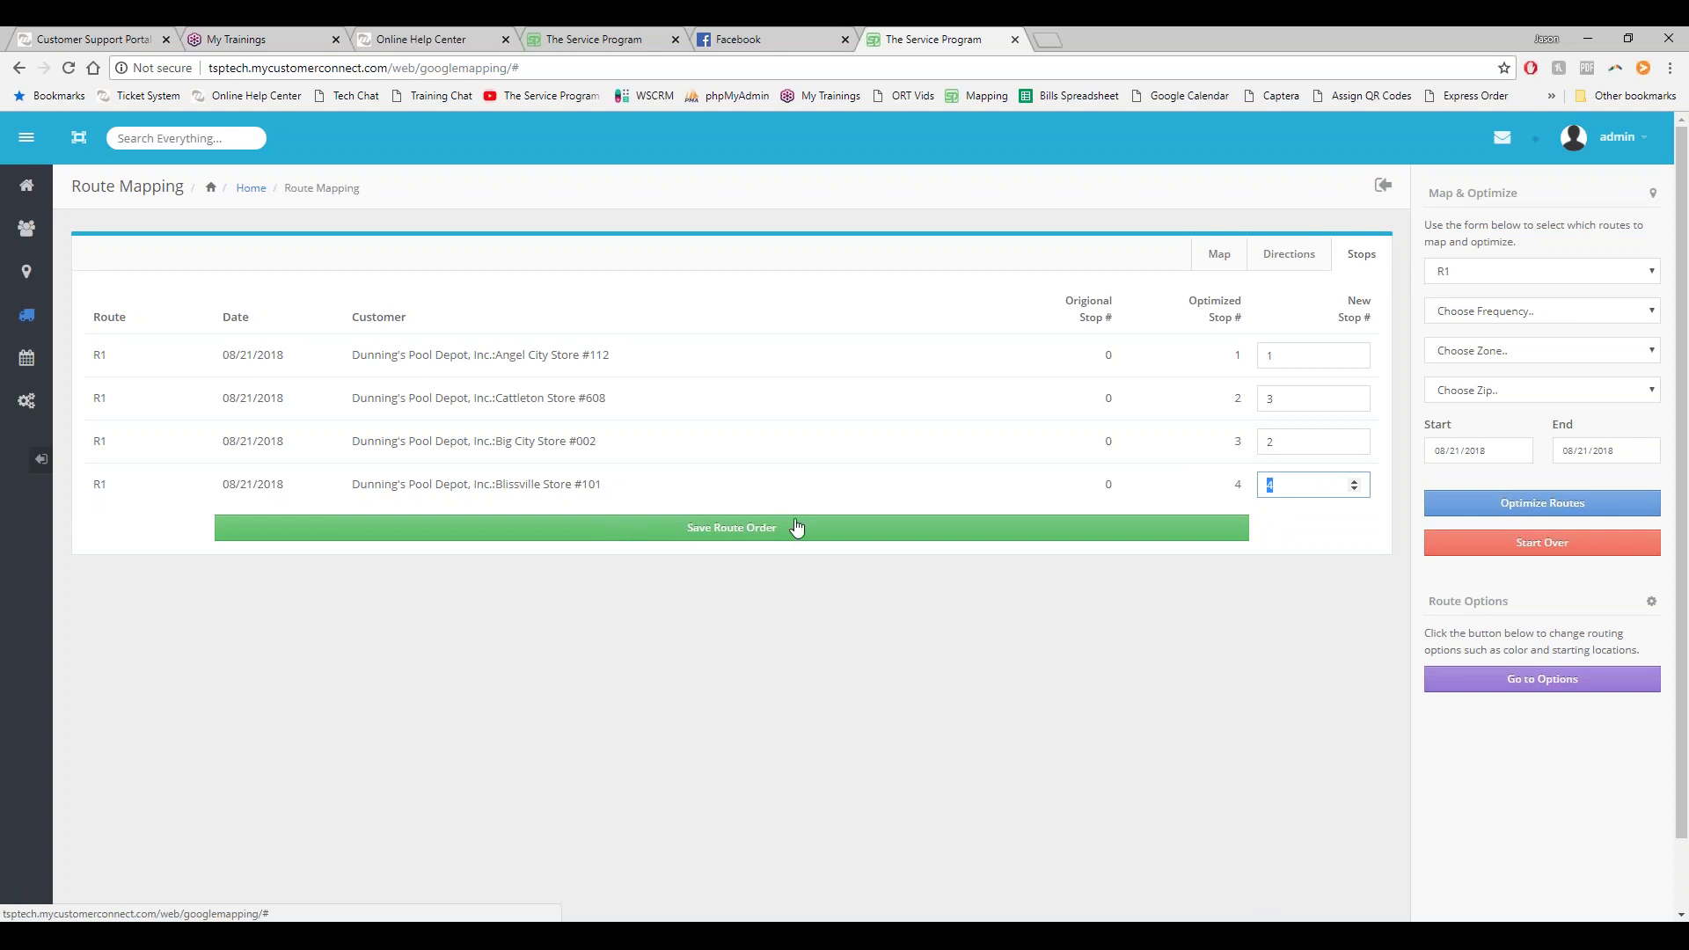
Step: Set the new stop number to 2 for Cattleton Store #608 and 3 for Big City Store #002, and save the route order
click(1279, 403)
text(2)
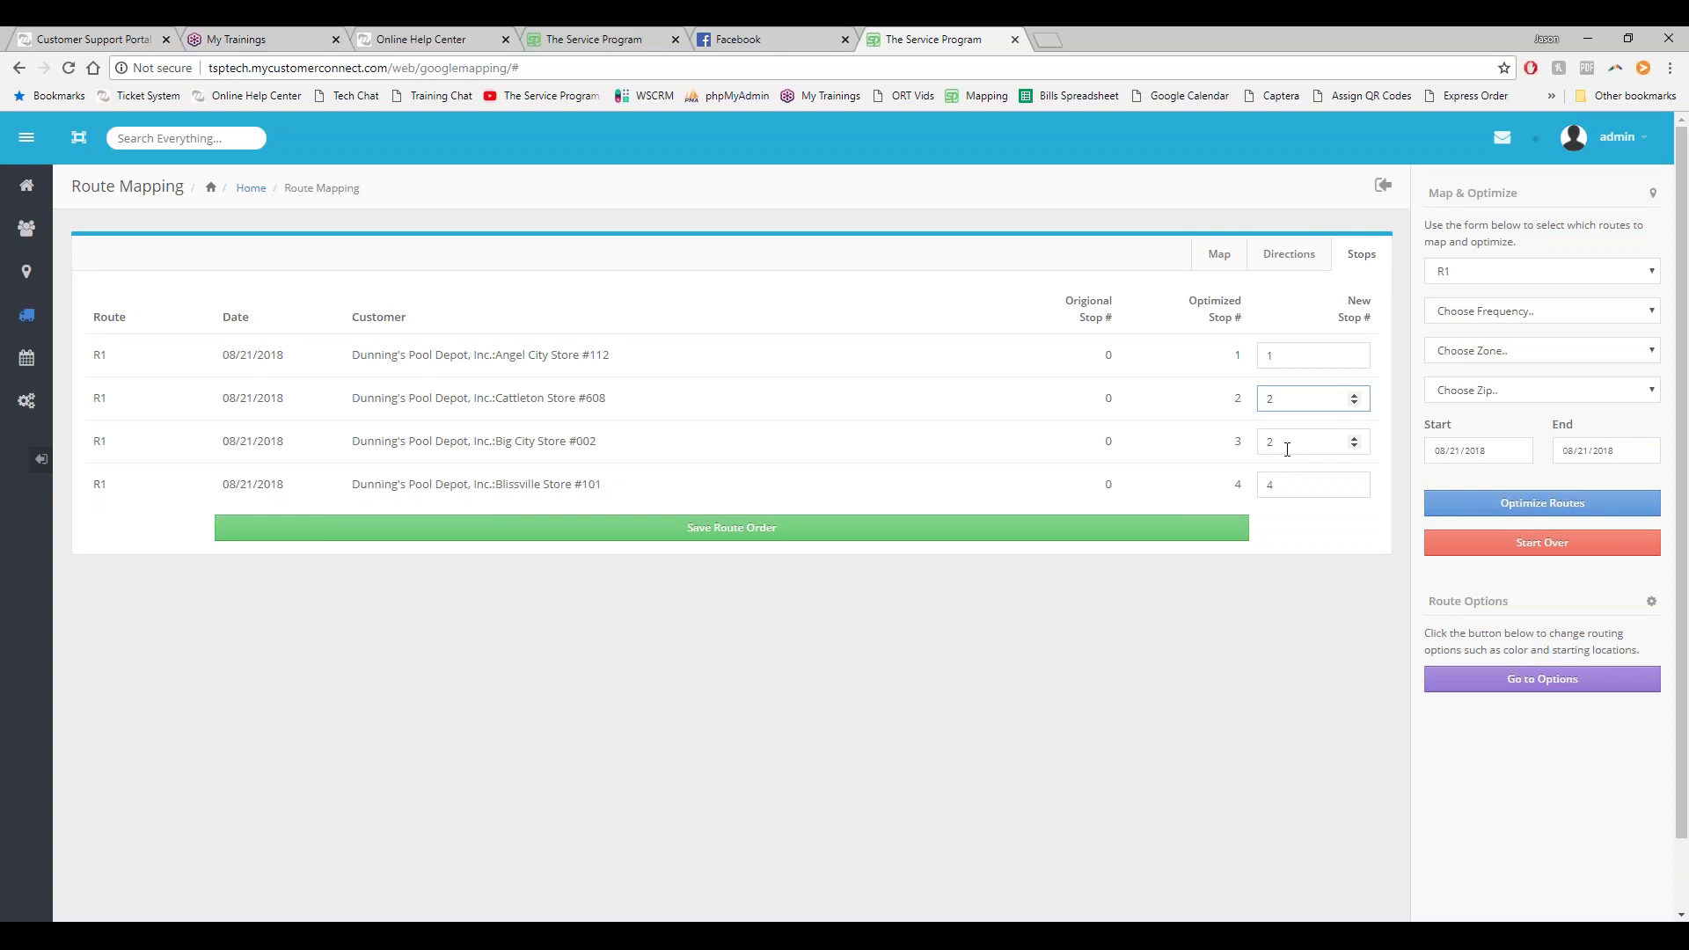
click(1282, 441)
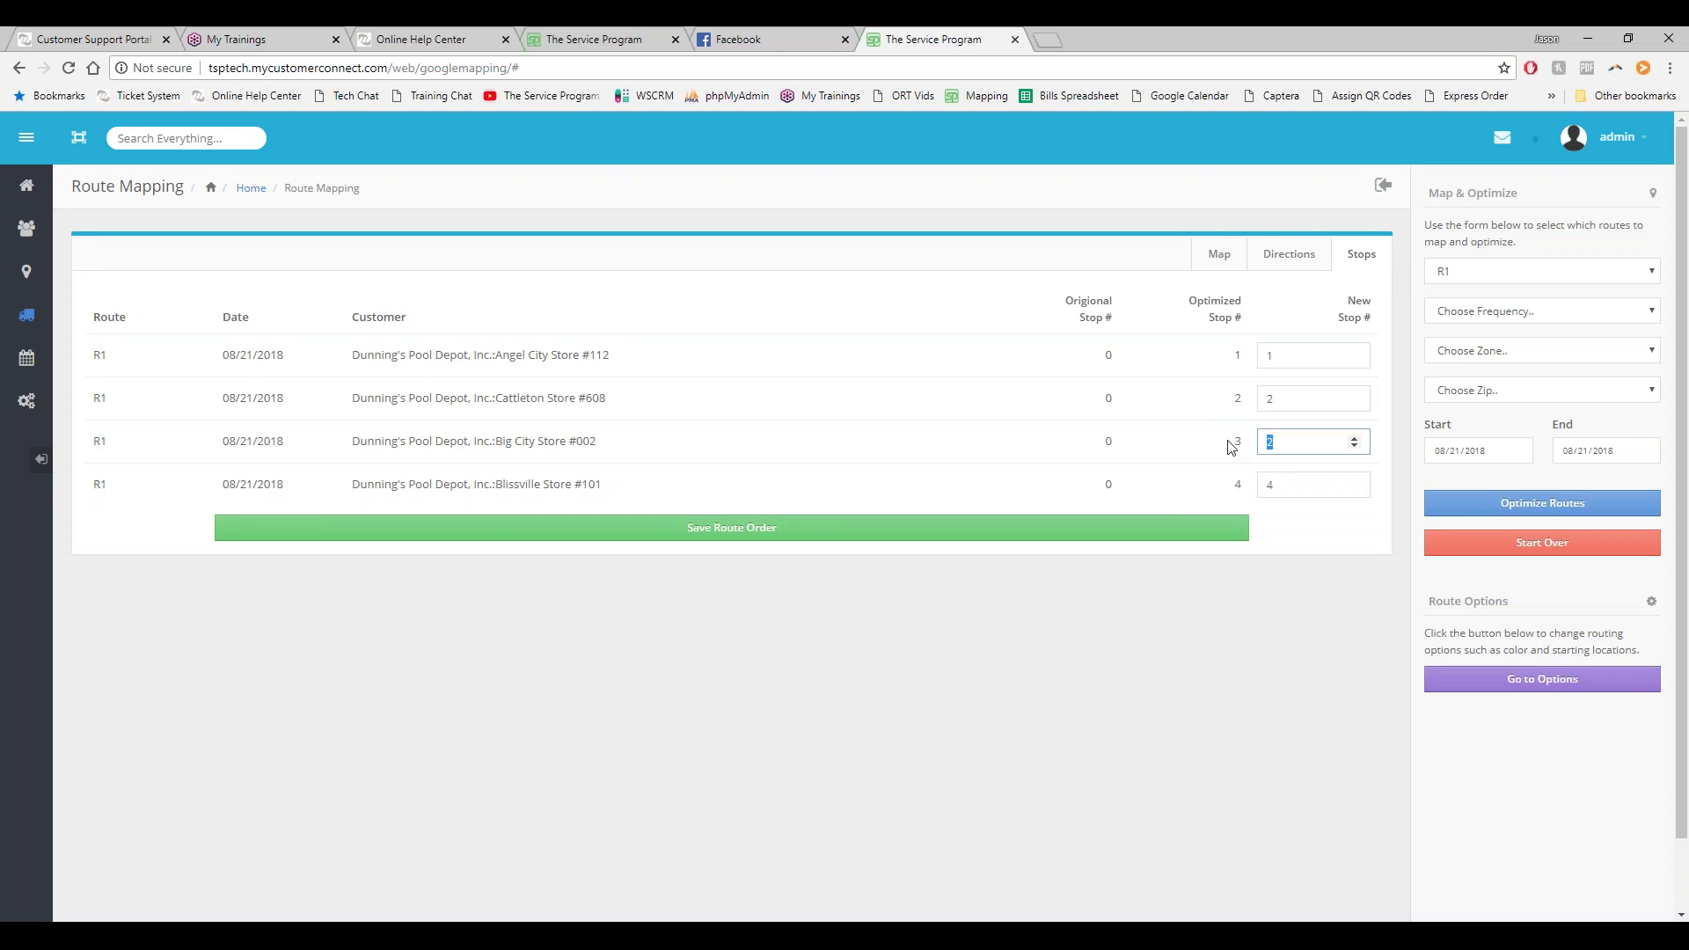
text(3)
click(1291, 578)
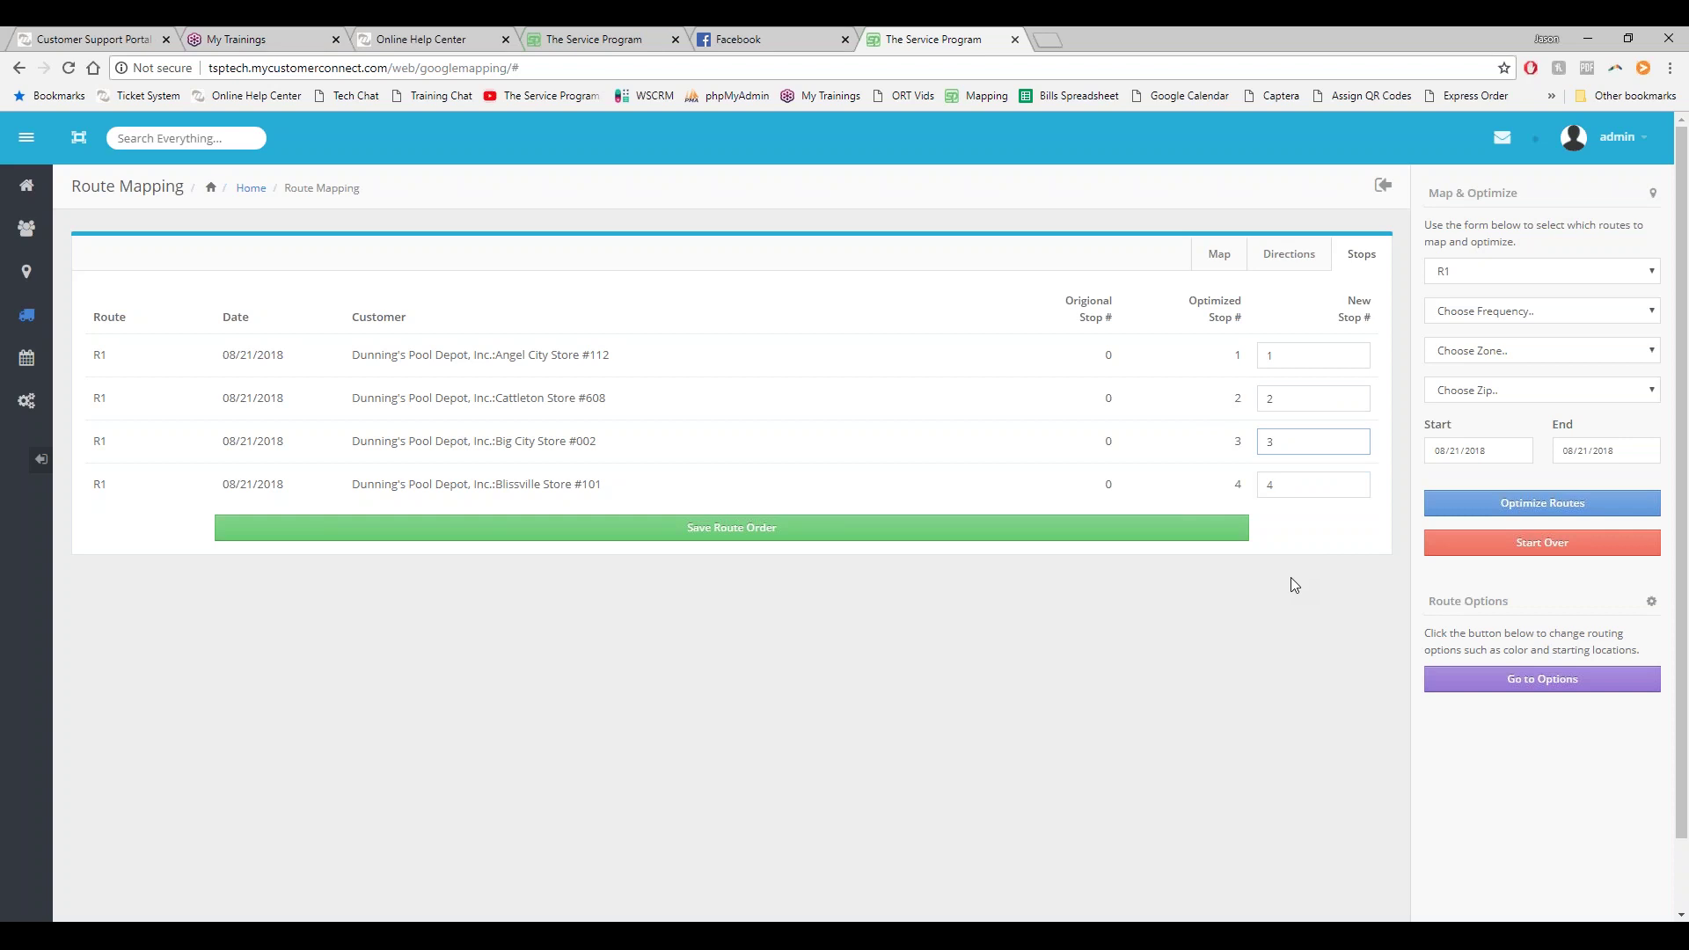
click(766, 531)
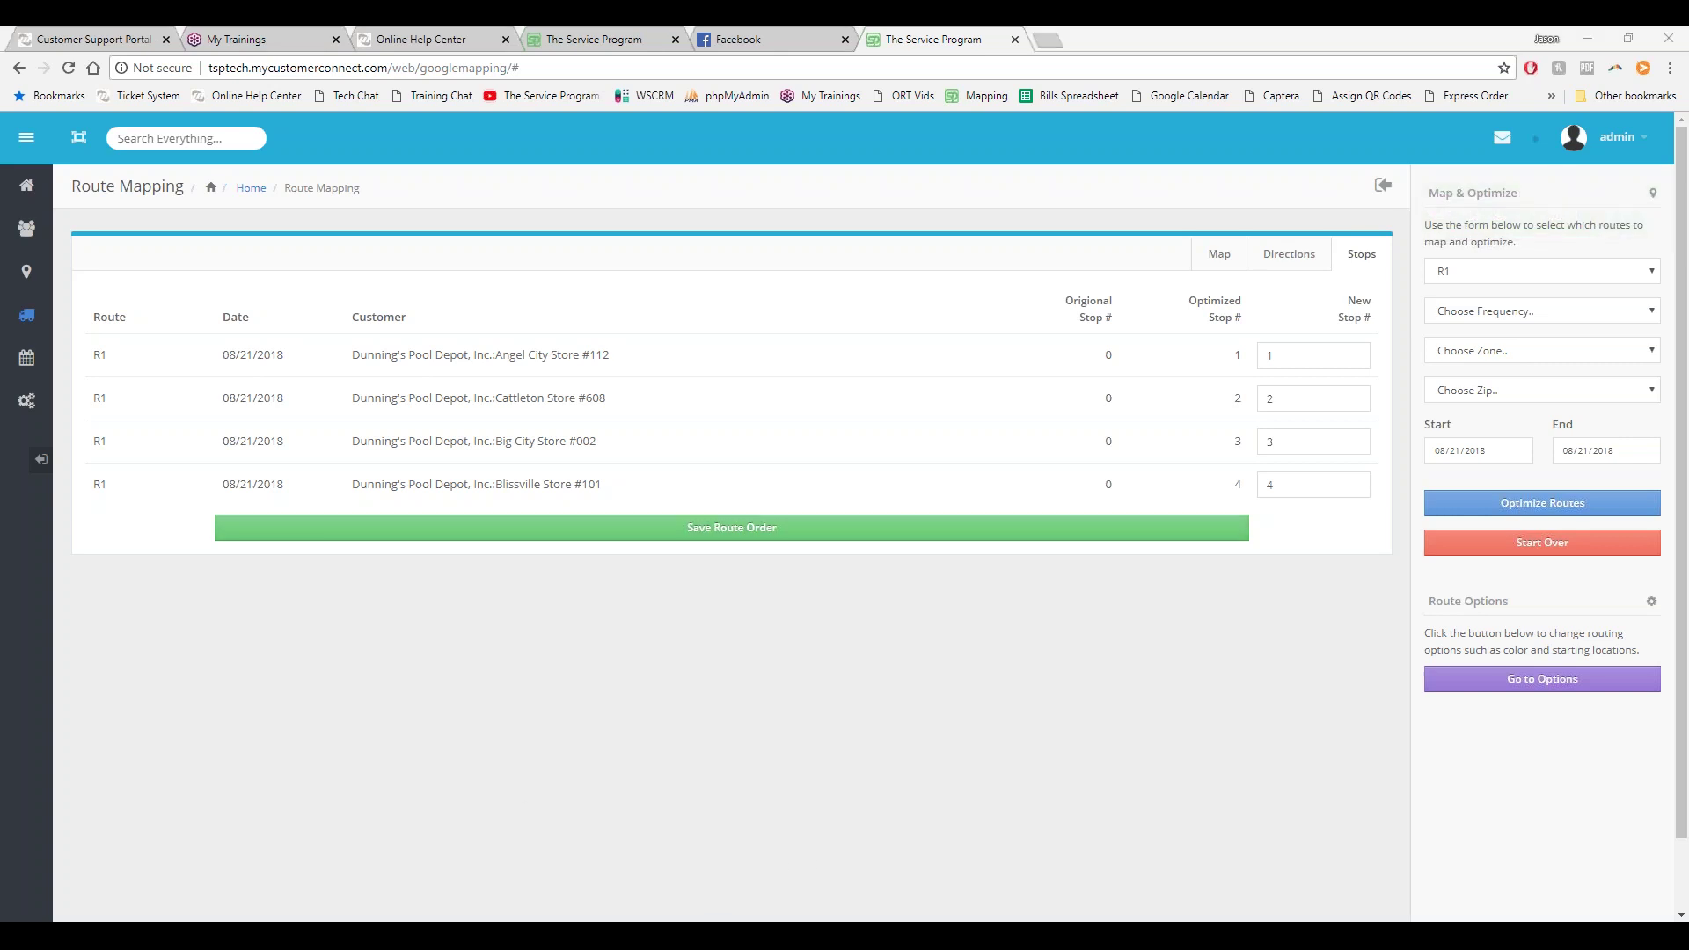
Step: Switch back to The Service Program and reset the Route Schedule filters
click(187, 919)
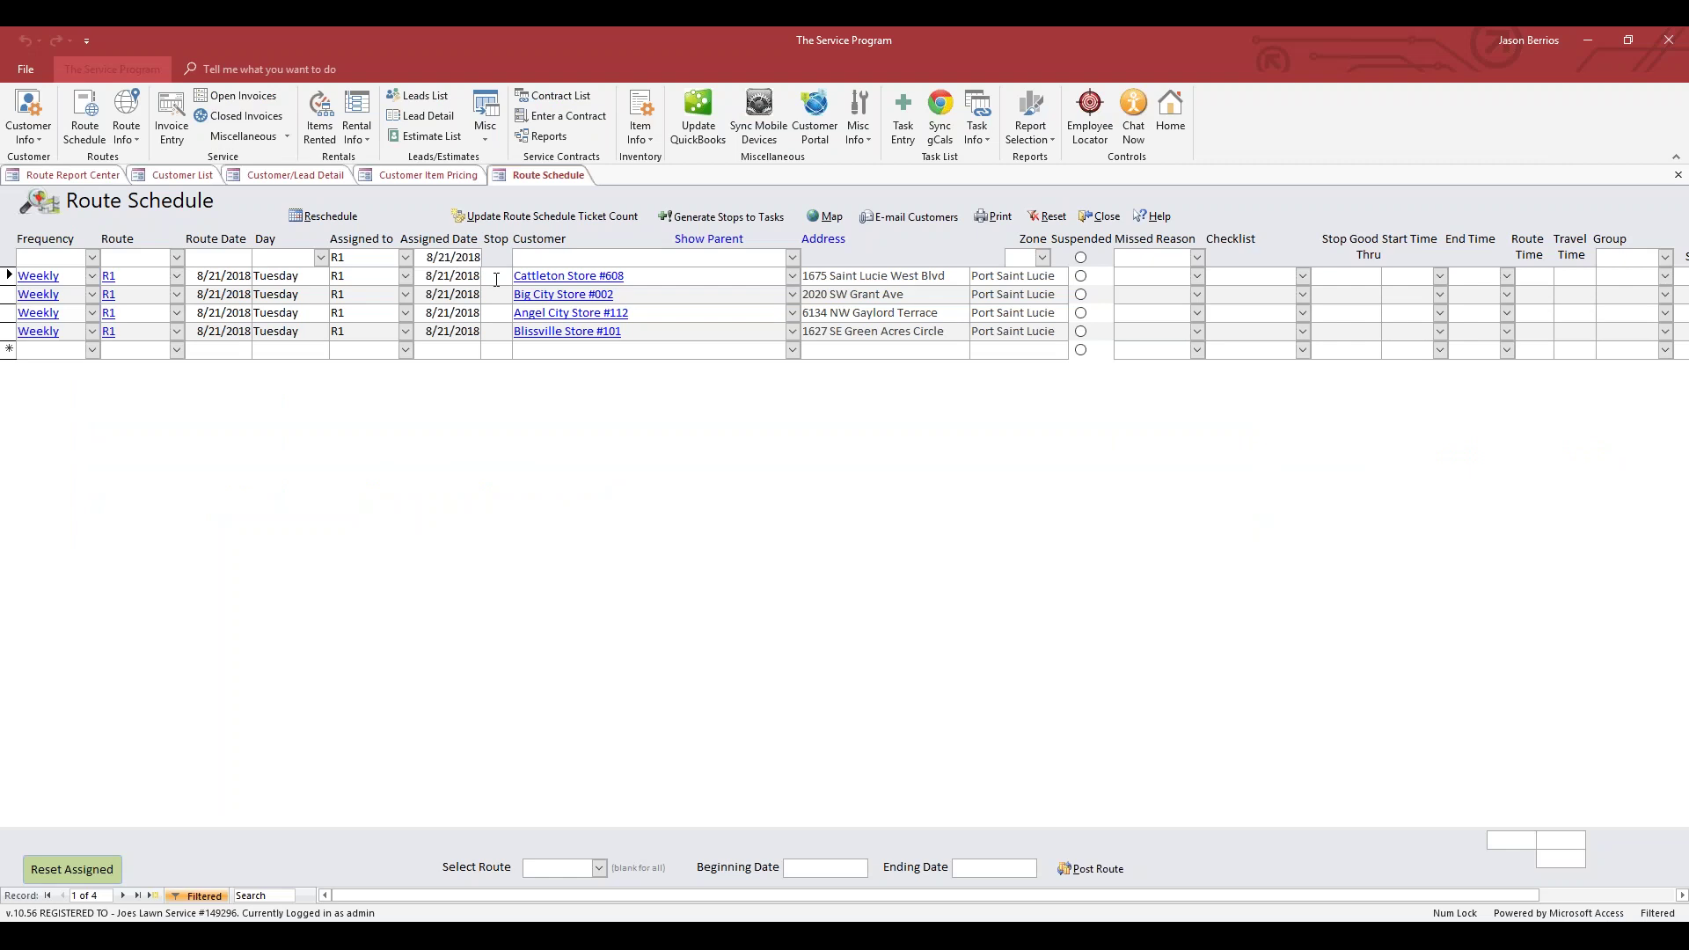
click(1047, 215)
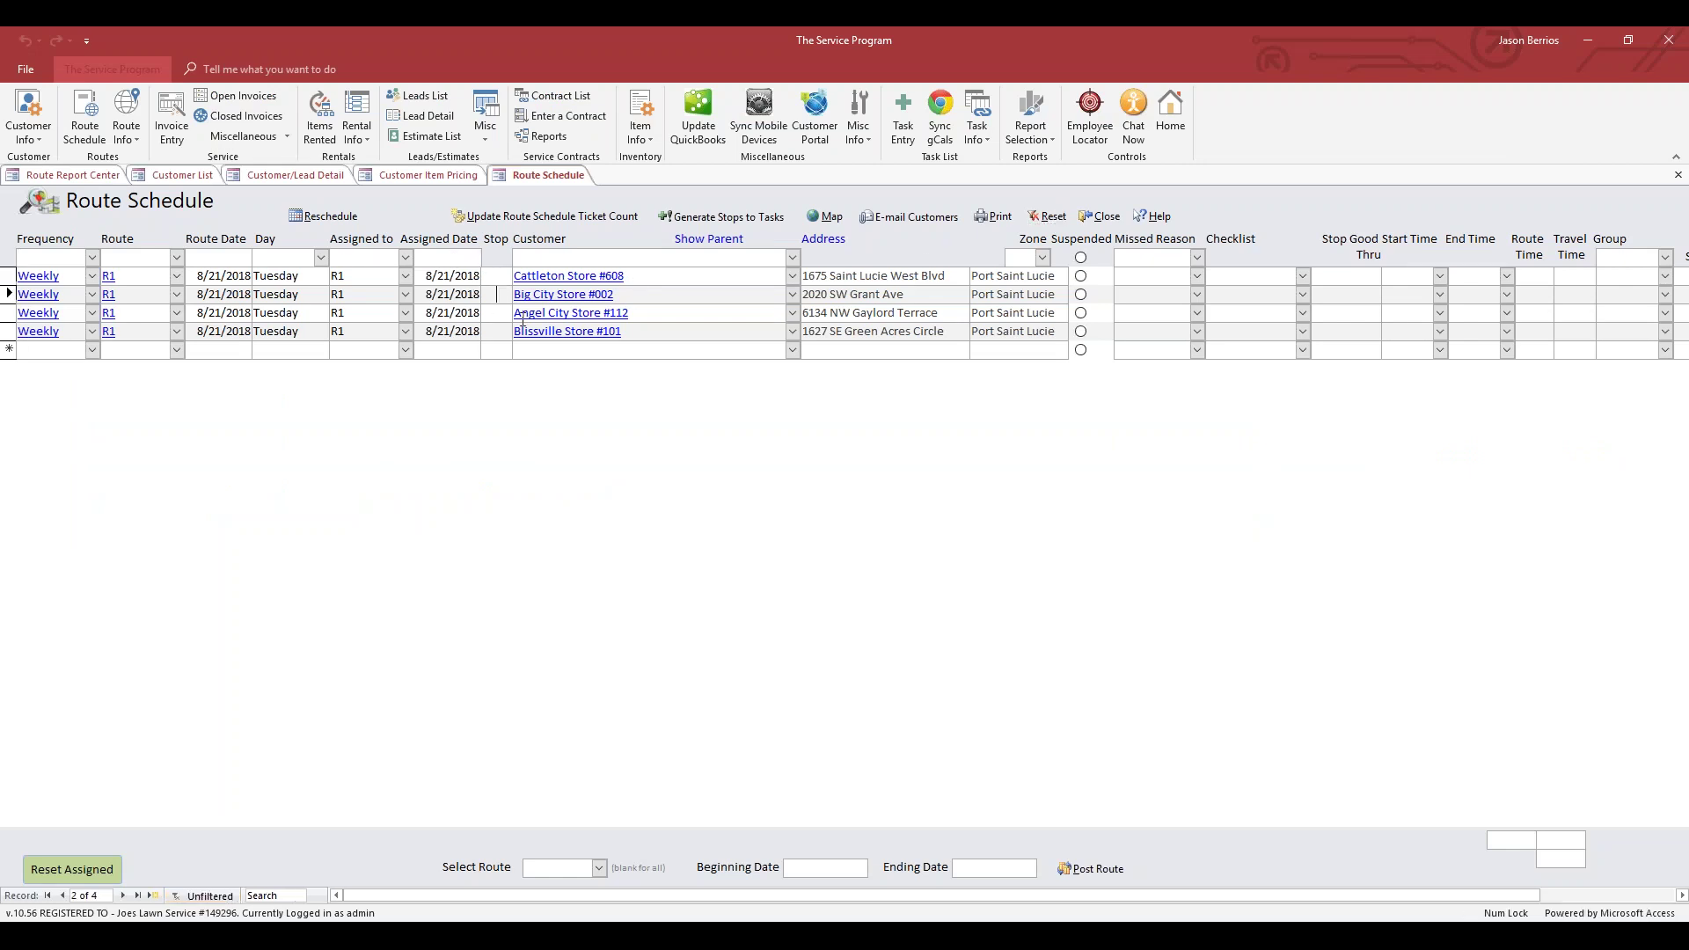
Step: Sync only the route schedule with route mapping and return to the Route Schedule to check the stop numbers
click(830, 218)
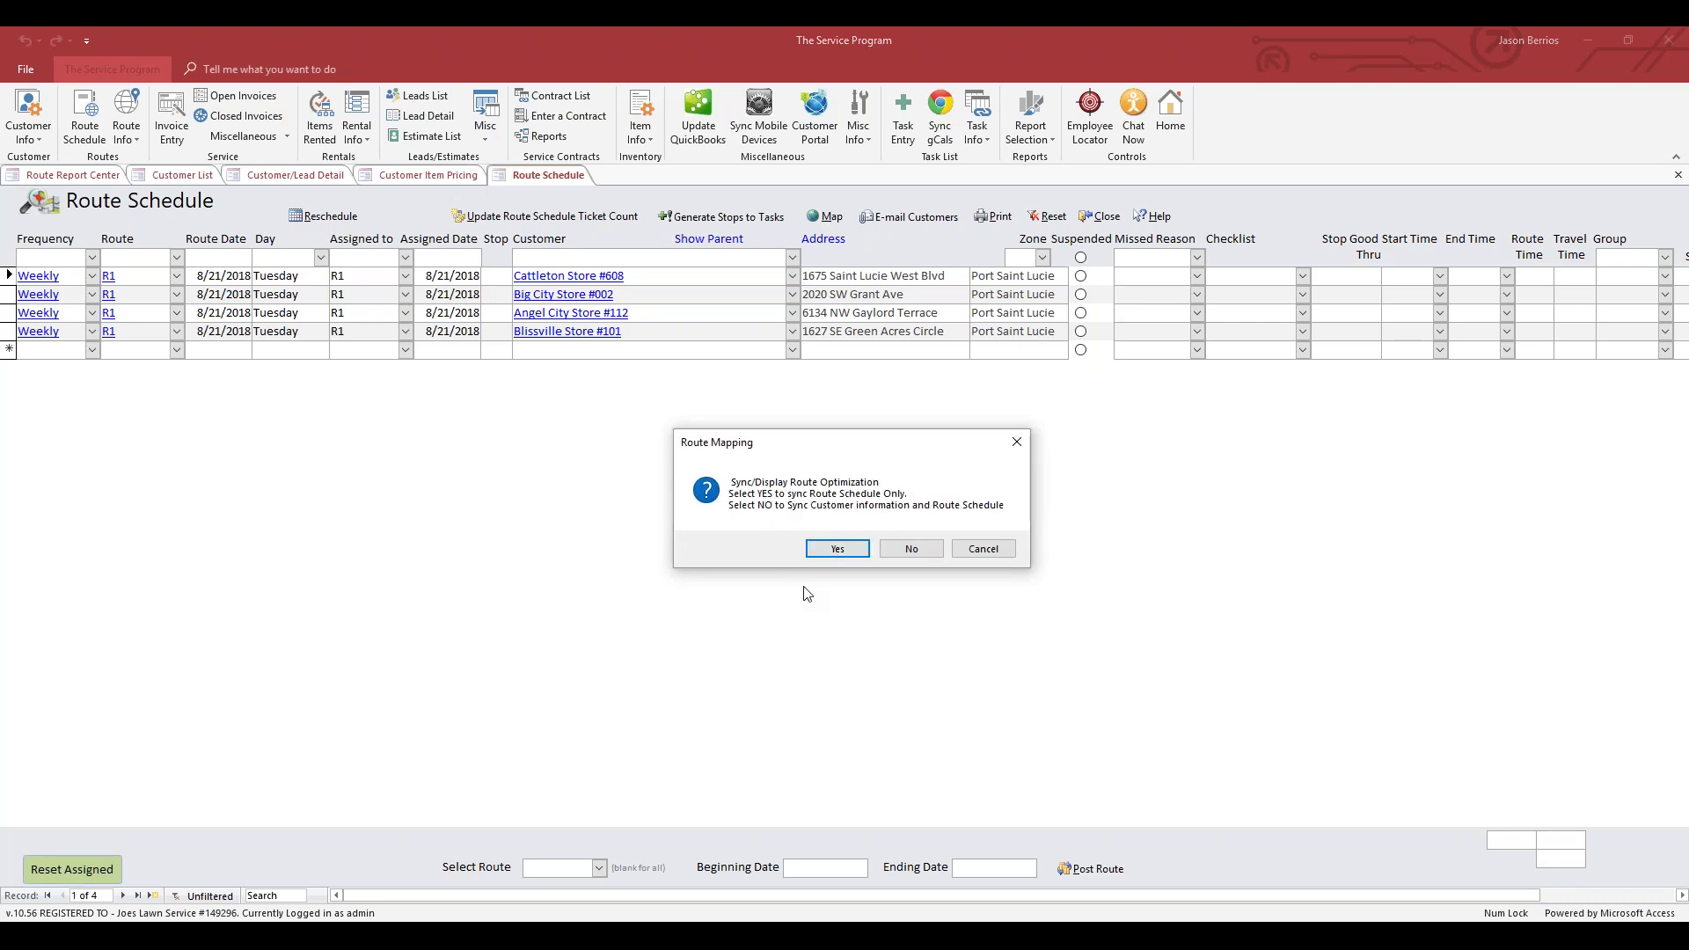
click(845, 554)
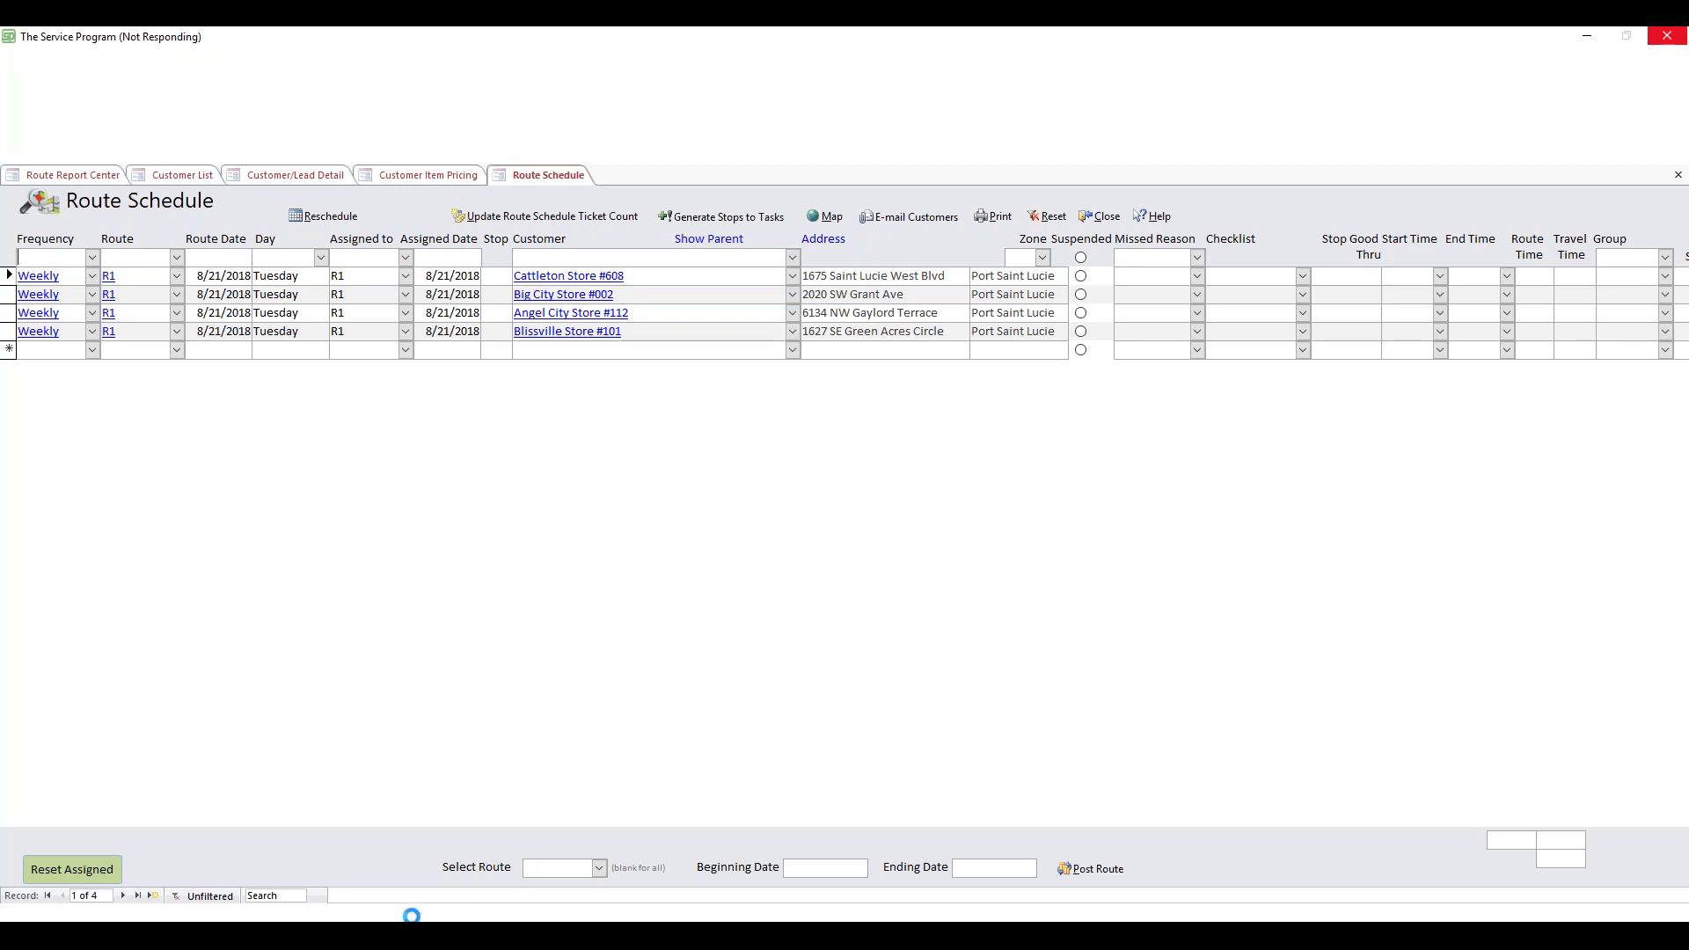
mouse_move(689, 934)
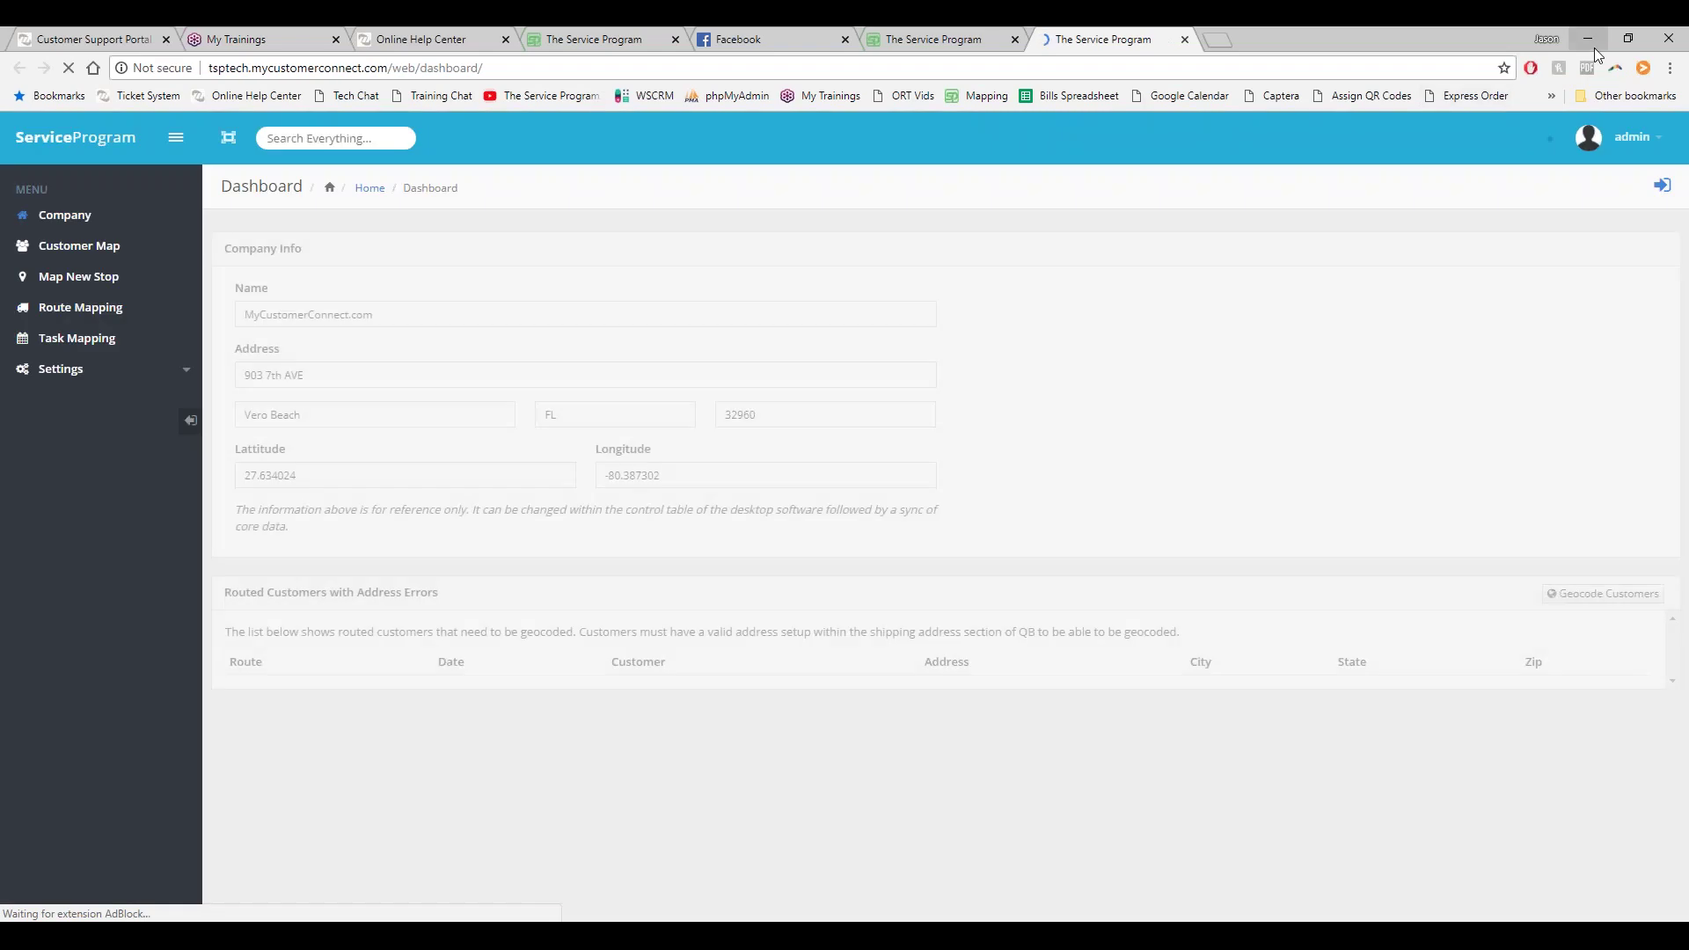
click(1594, 47)
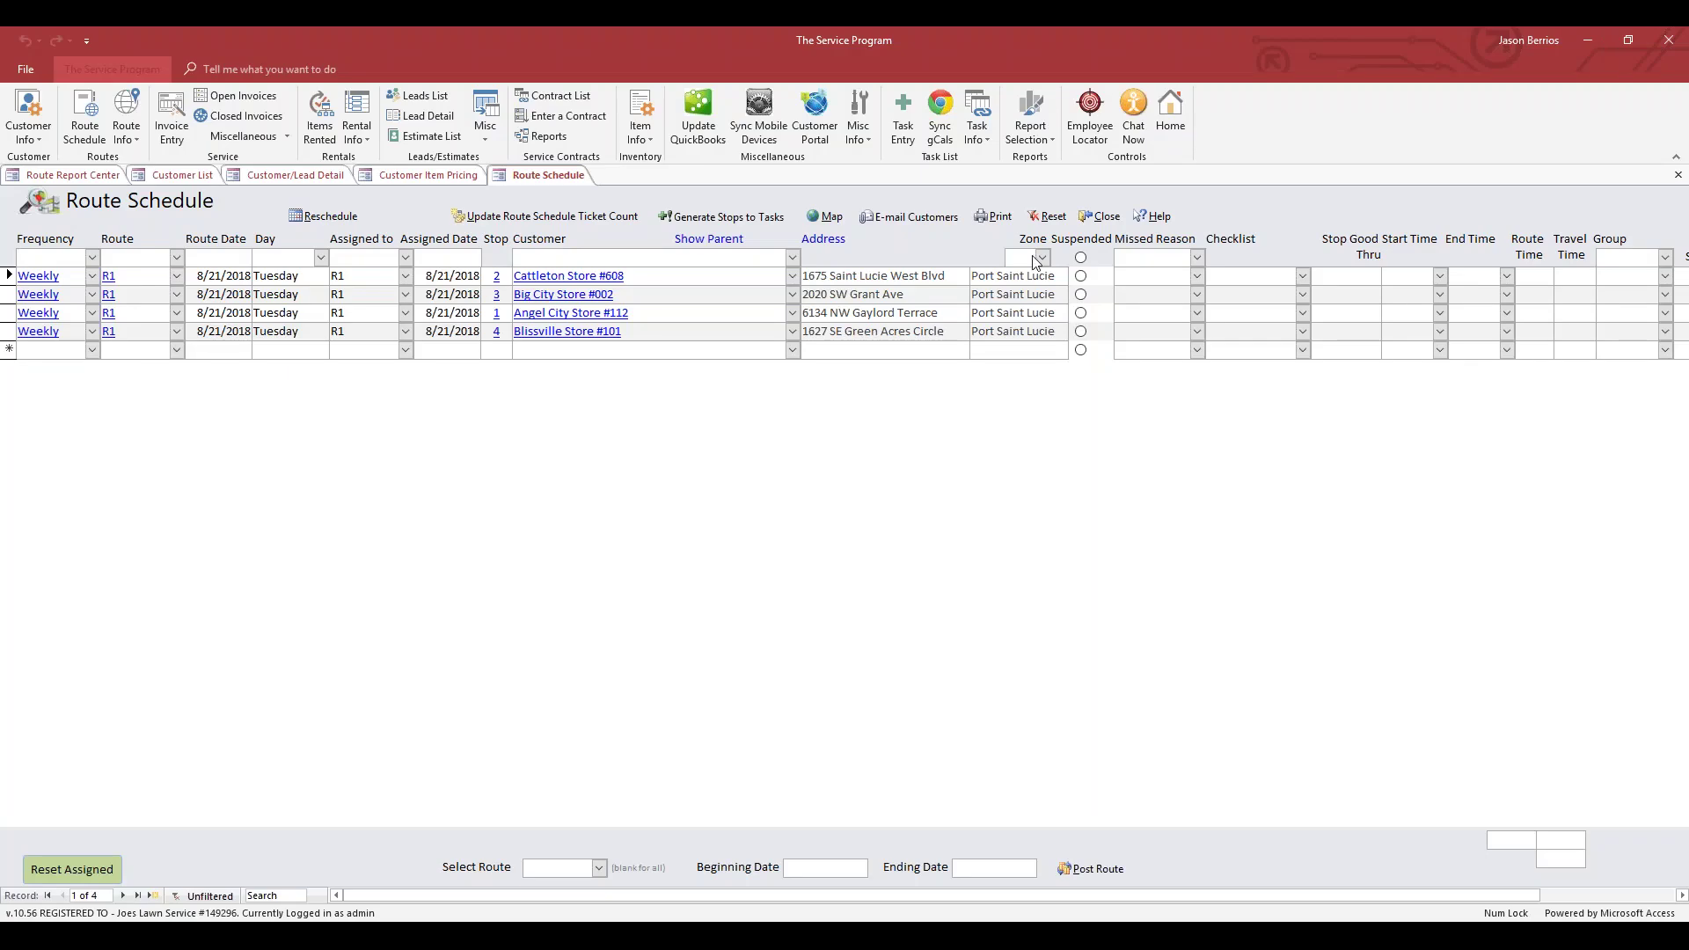
right_click(493, 275)
click(563, 311)
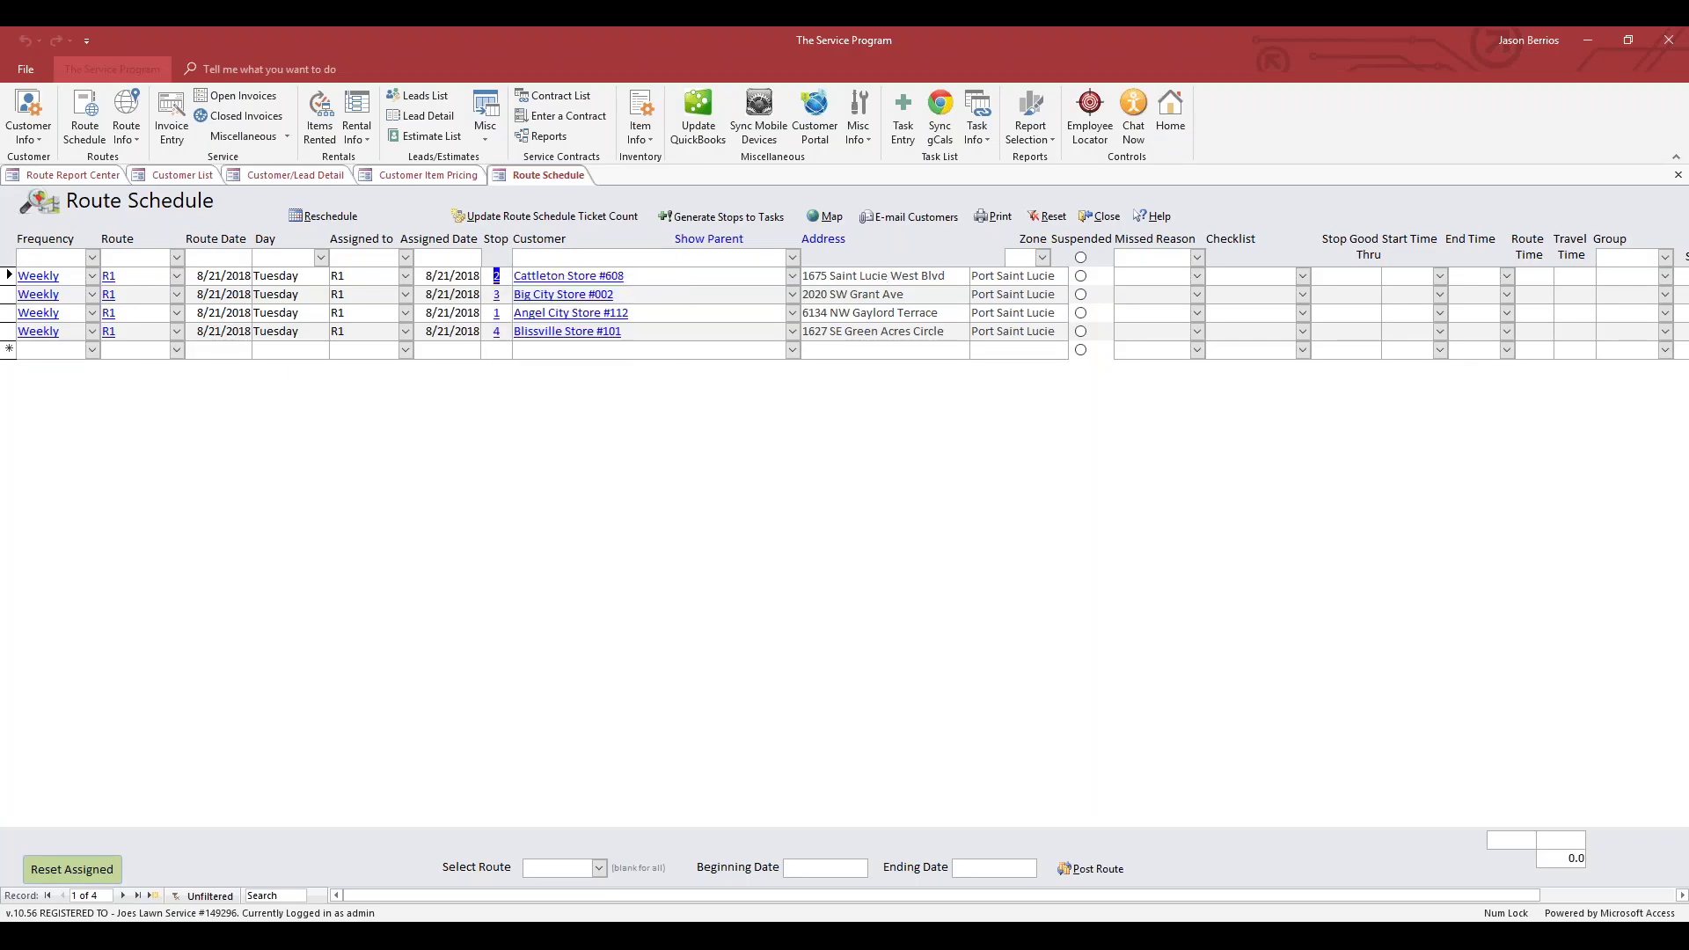